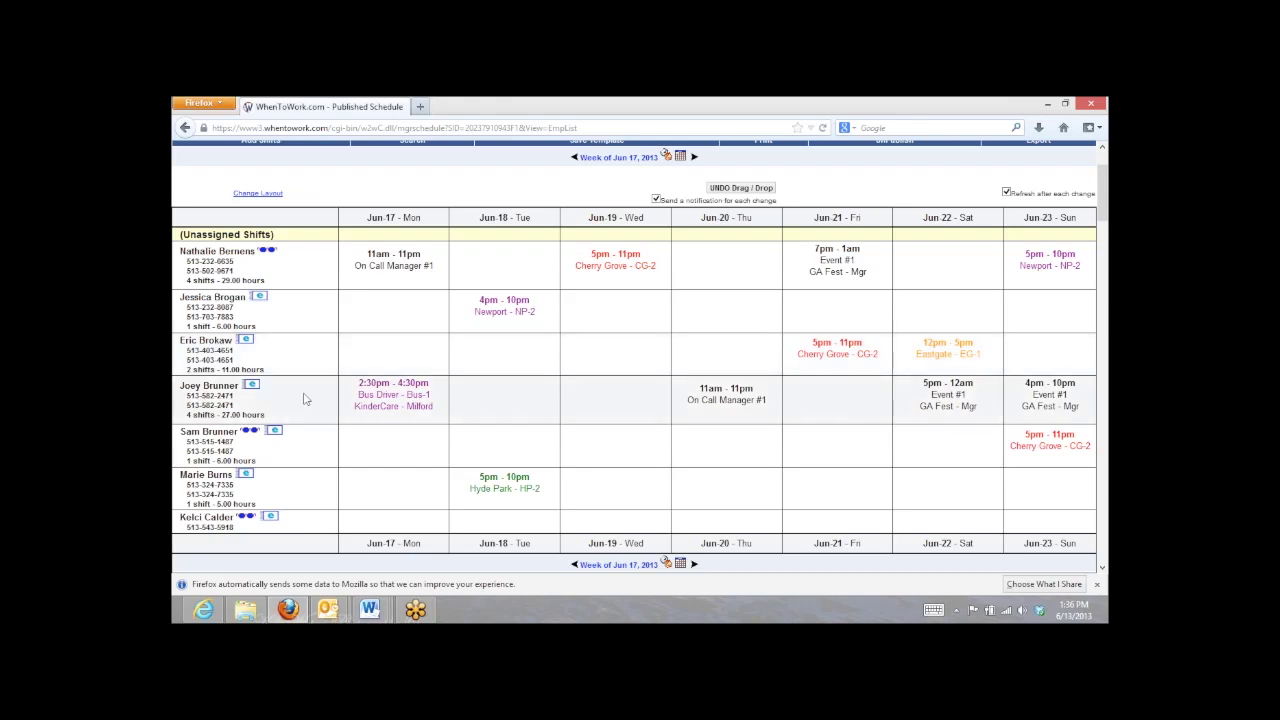
- View the work-time preferences of the employee scheduled for GA Fest on Jun-21 and Newport NP-S on Jun-23, and close the details
{"action": "scroll", "coordinate": [305, 399], "scroll_direction": "down", "scroll_amount": 4}
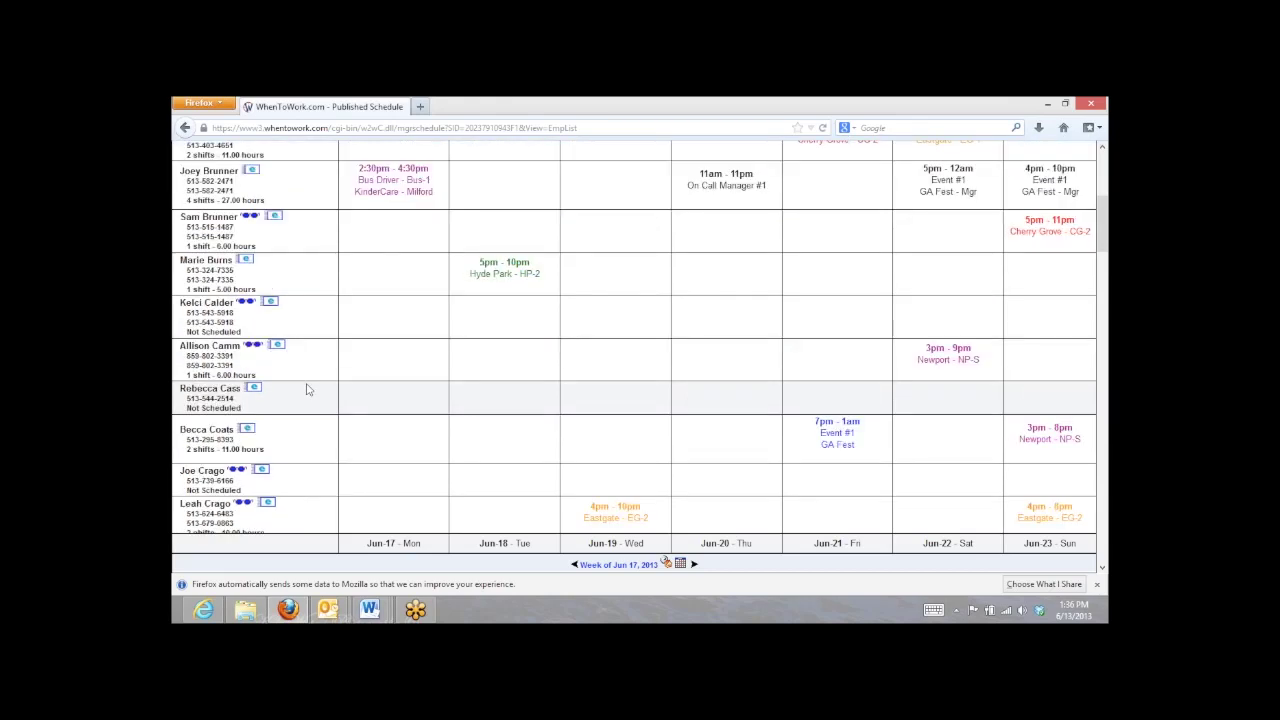
{"action": "scroll", "coordinate": [307, 390], "scroll_direction": "down", "scroll_amount": 1}
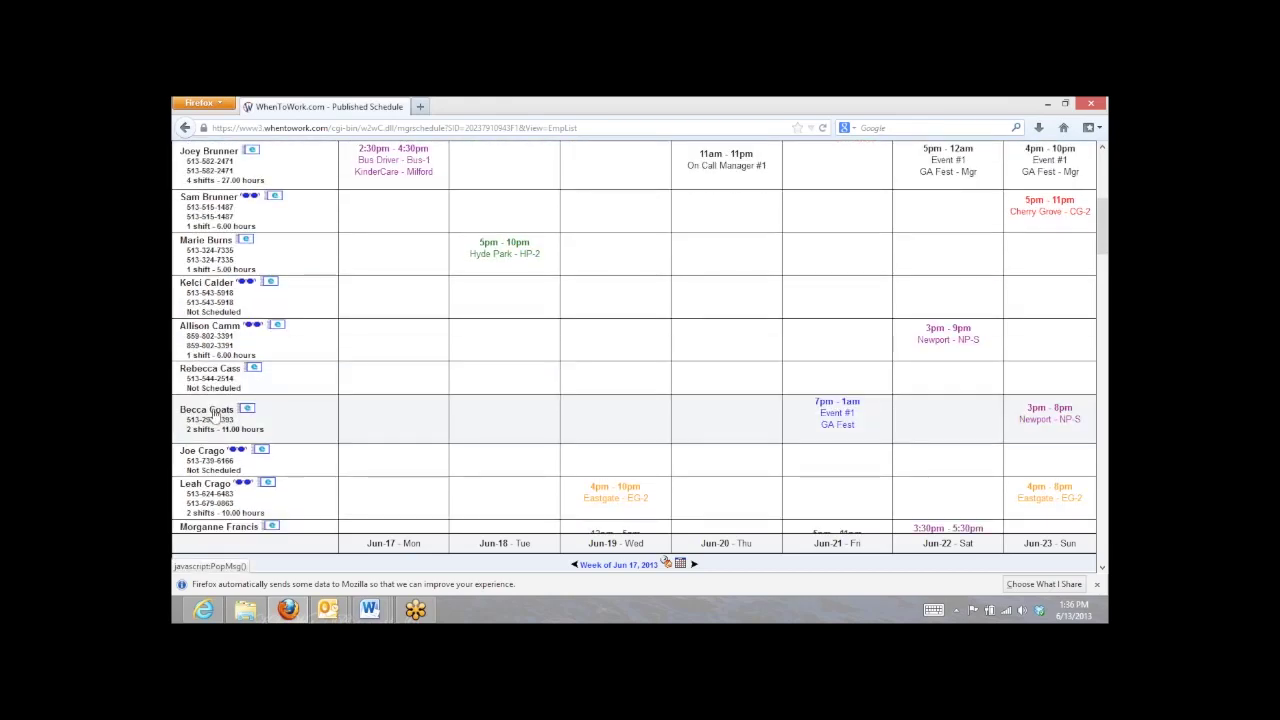
{"action": "left_click", "coordinate": [214, 414]}
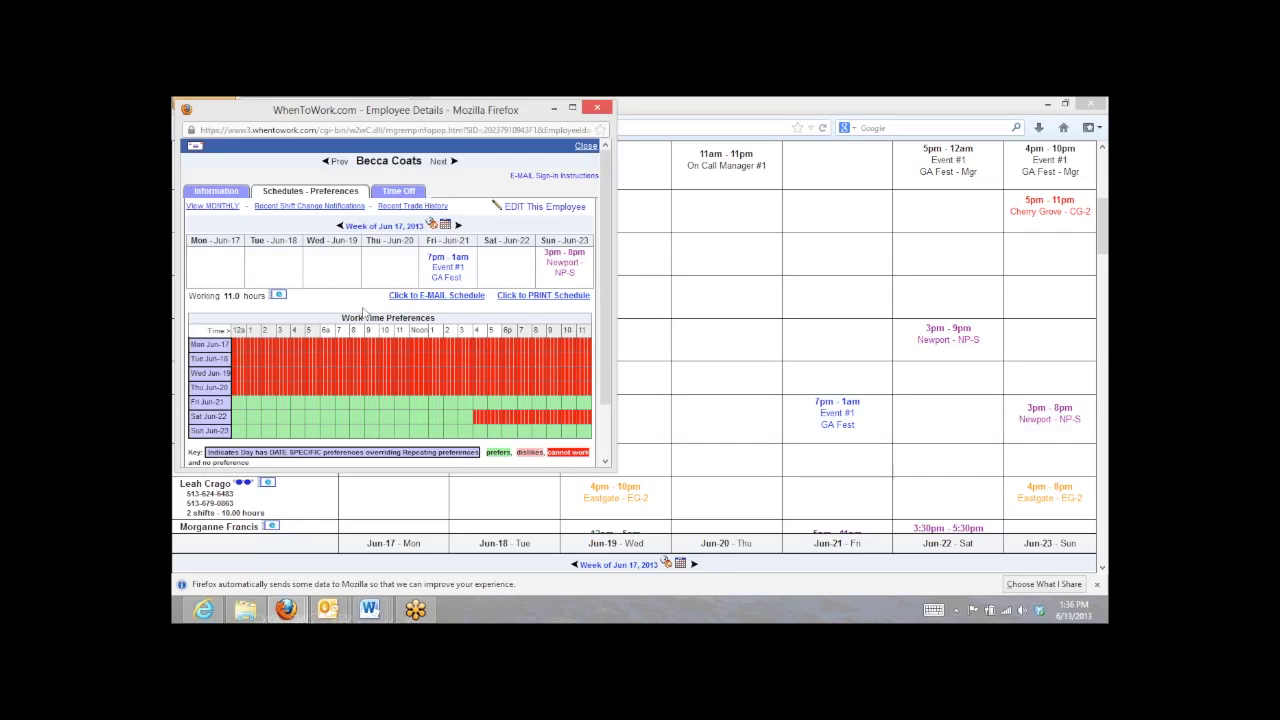
{"action": "left_click", "coordinate": [600, 109]}
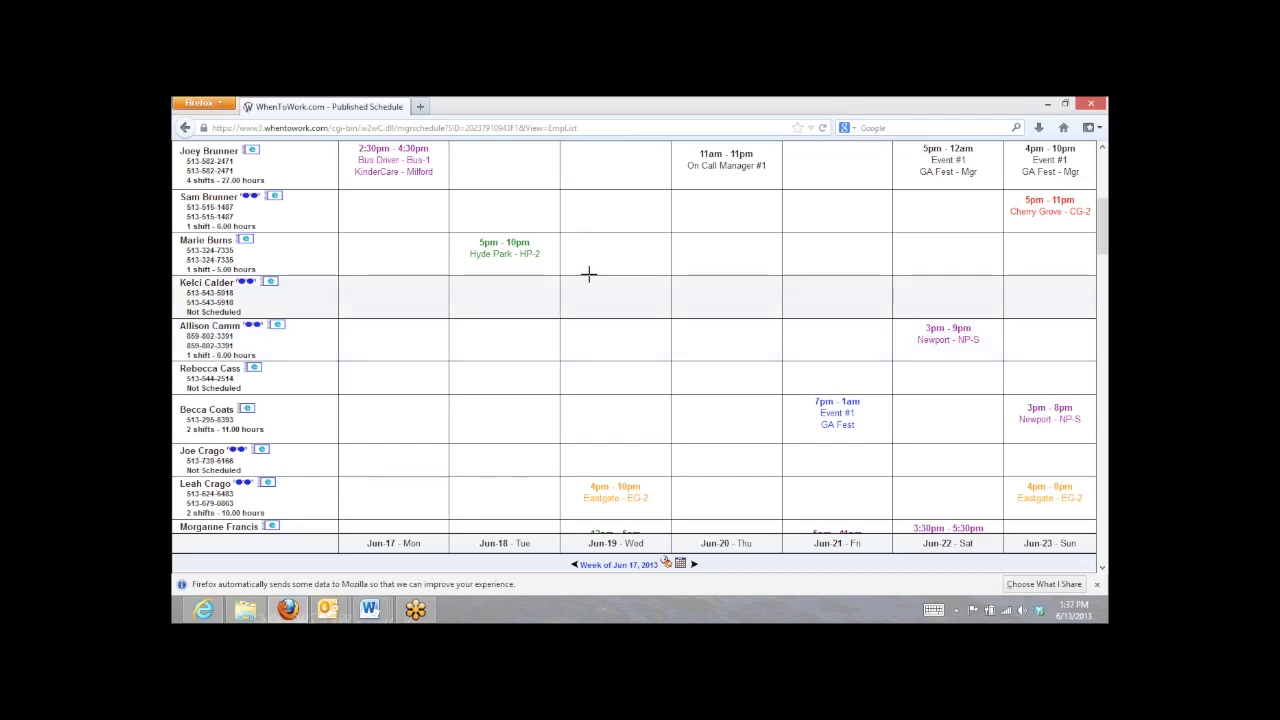
- Leave the weekly published schedule and open the Employee List
{"action": "scroll", "coordinate": [570, 265], "scroll_direction": "up", "scroll_amount": 2}
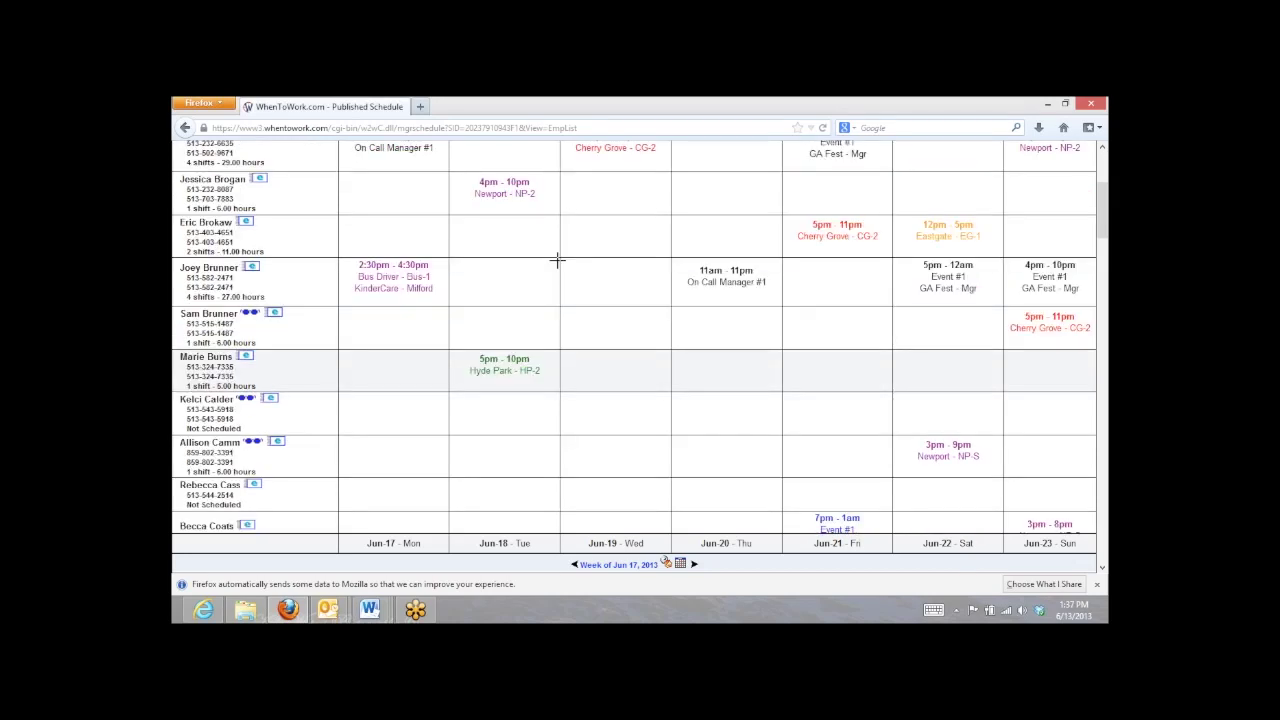
{"action": "scroll", "coordinate": [557, 260], "scroll_direction": "up", "scroll_amount": 2}
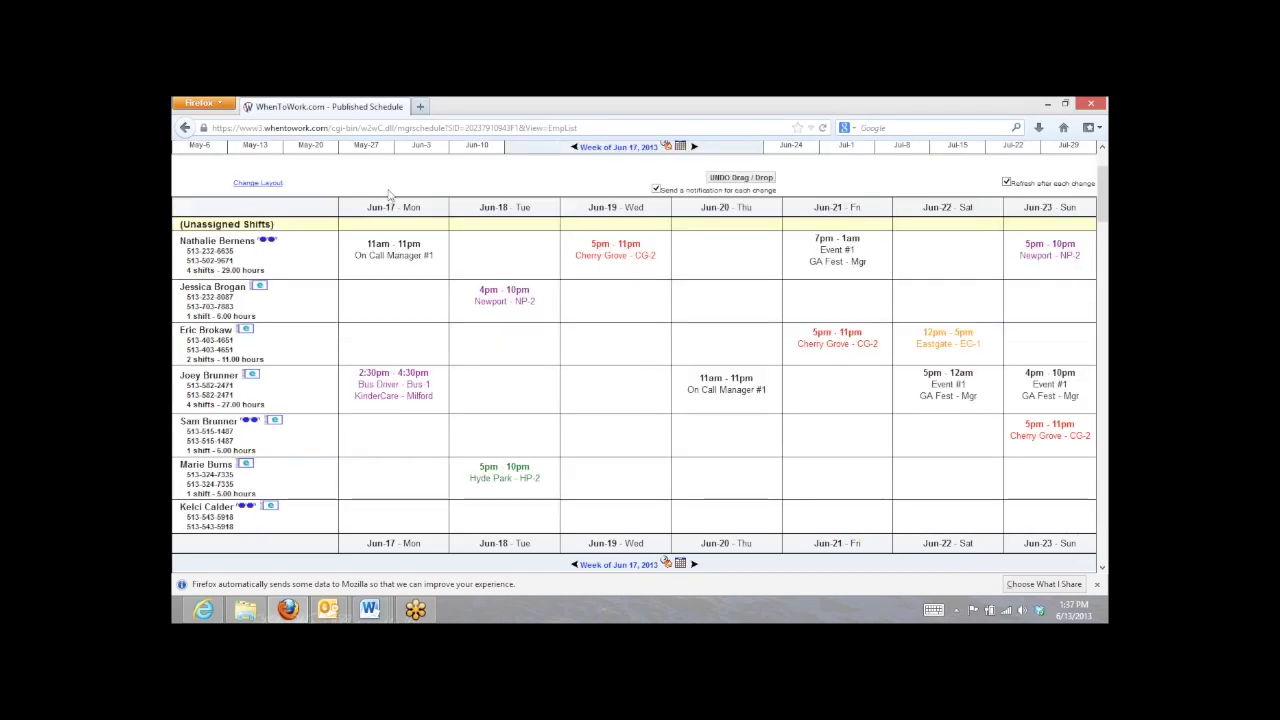
{"action": "scroll", "coordinate": [390, 195], "scroll_direction": "up", "scroll_amount": 2}
{"action": "left_click", "coordinate": [390, 195]}
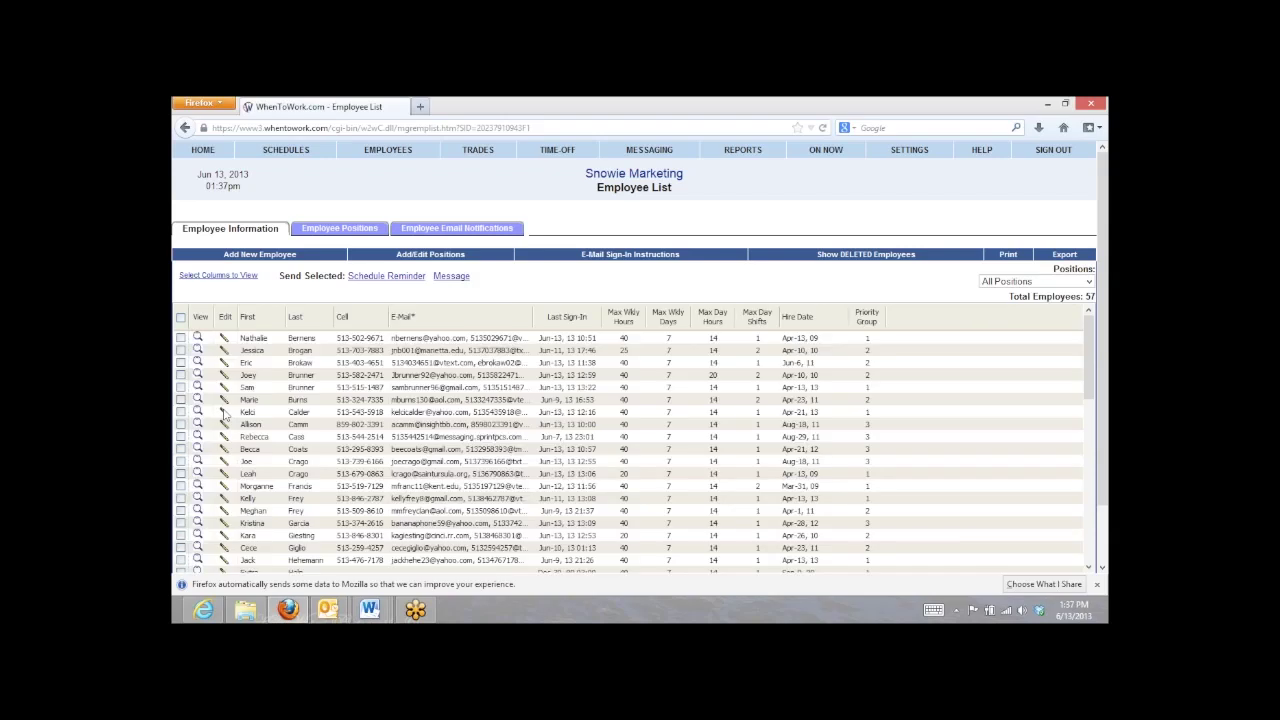
- Examine the Priority Group options in the record of the employee hired on 4/21/2013, and close it without saving
{"action": "left_click", "coordinate": [224, 412]}
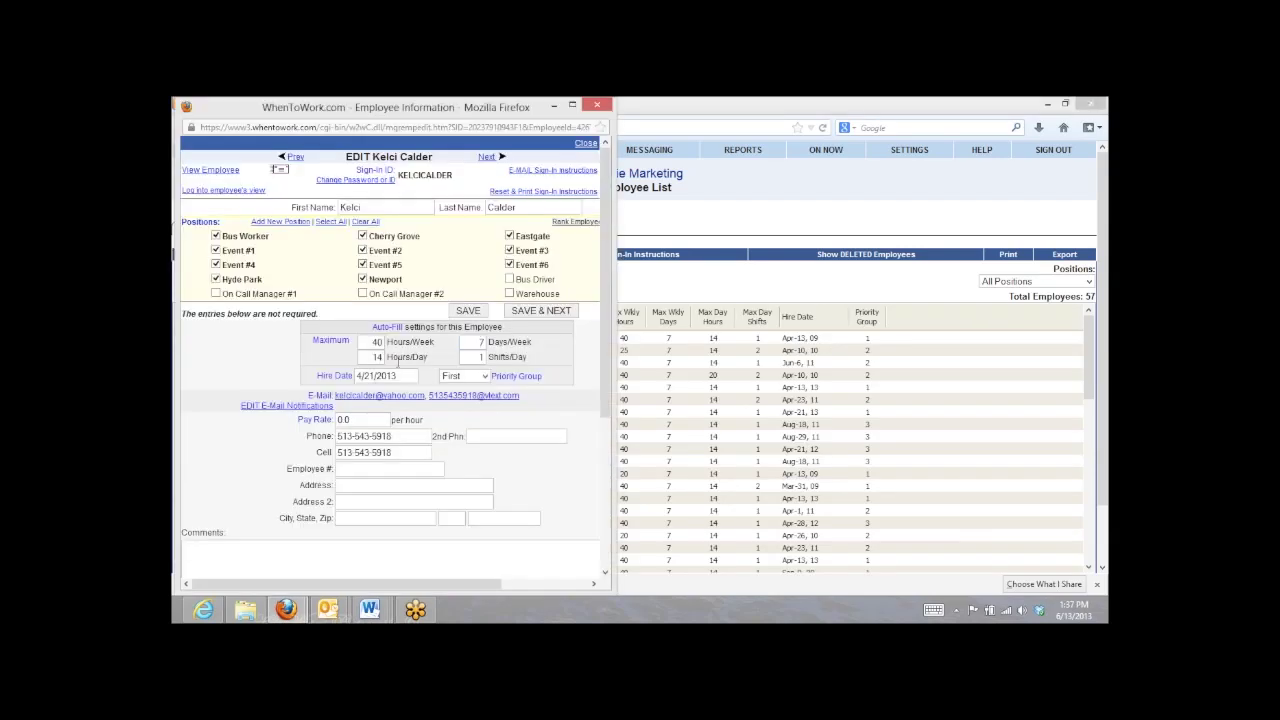
{"action": "left_click", "coordinate": [485, 377]}
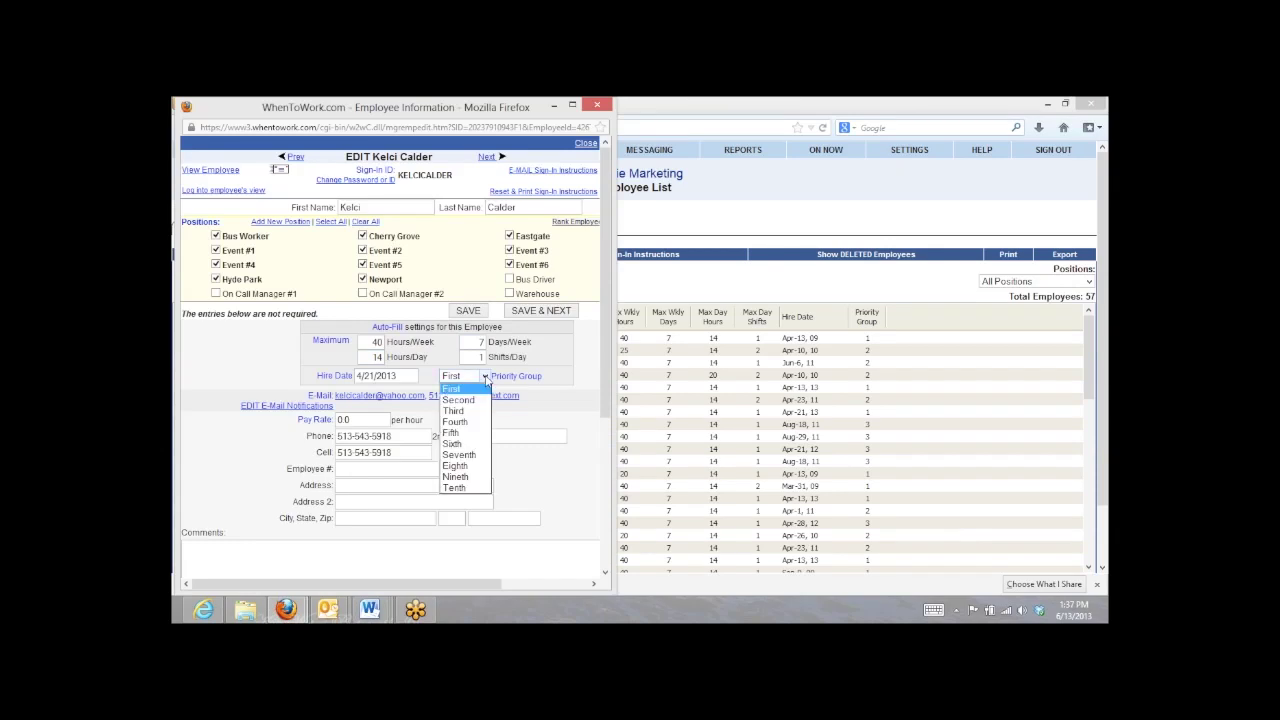
{"action": "left_click", "coordinate": [600, 105]}
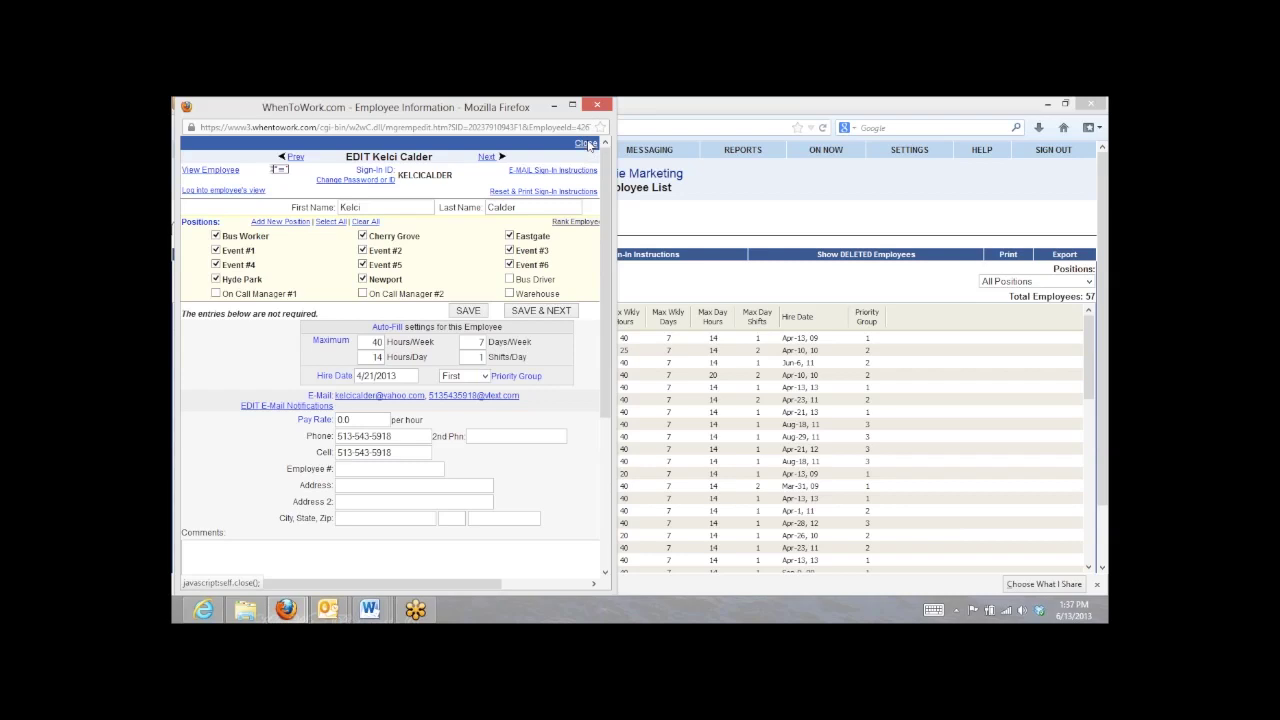
{"action": "left_click", "coordinate": [586, 144]}
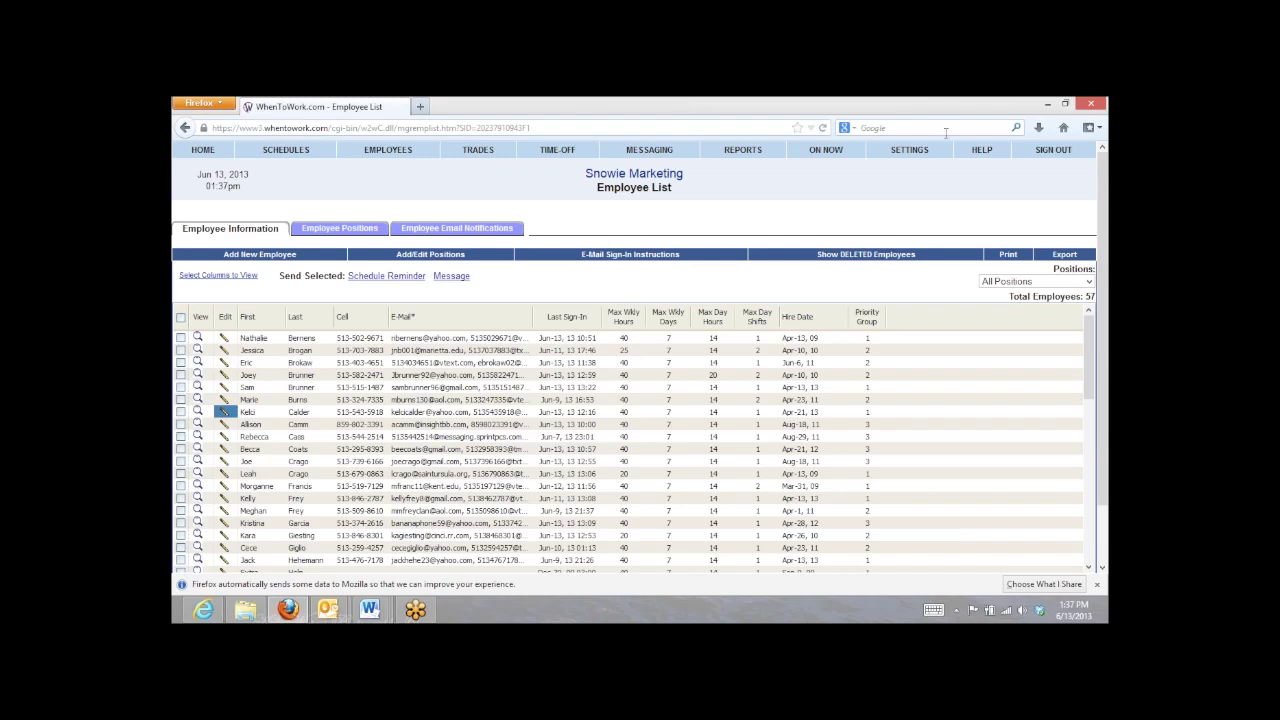
- Open the Send Urgent Text Alert form and look at its recipient choices and message field
{"action": "mouse_move", "coordinate": [742, 150]}
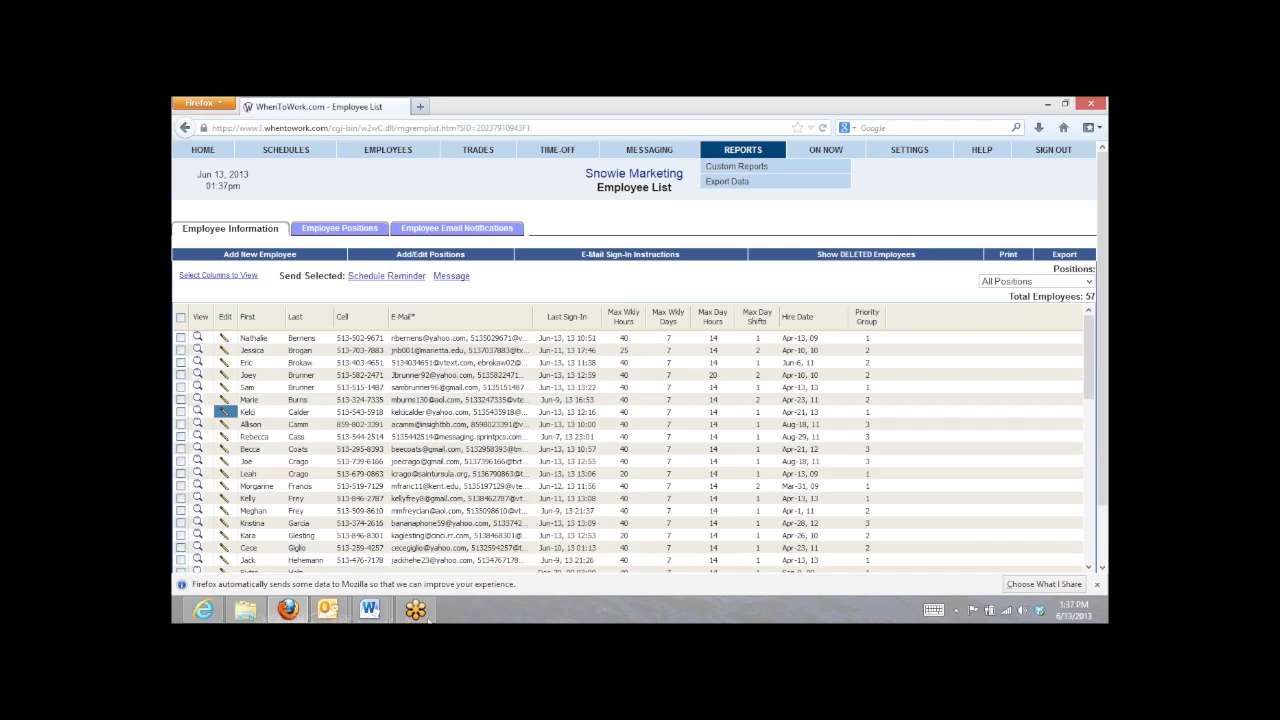
{"action": "left_click", "coordinate": [631, 155]}
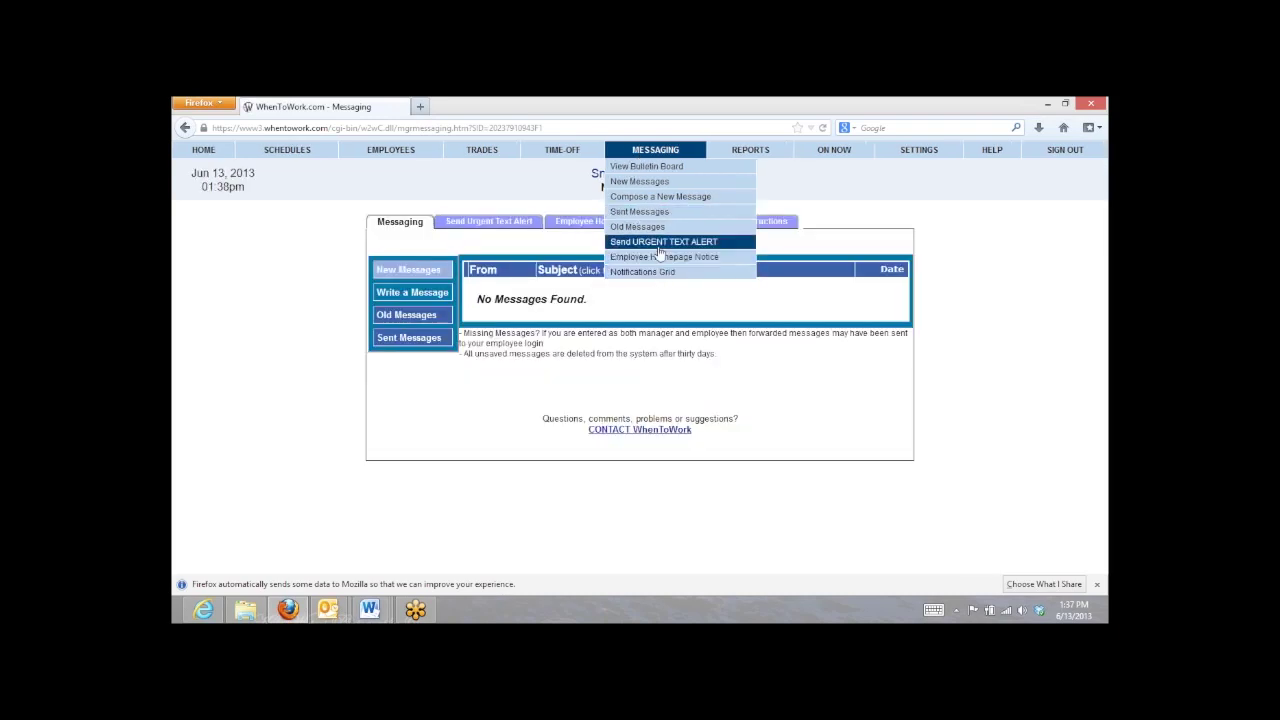
{"action": "left_click", "coordinate": [660, 243]}
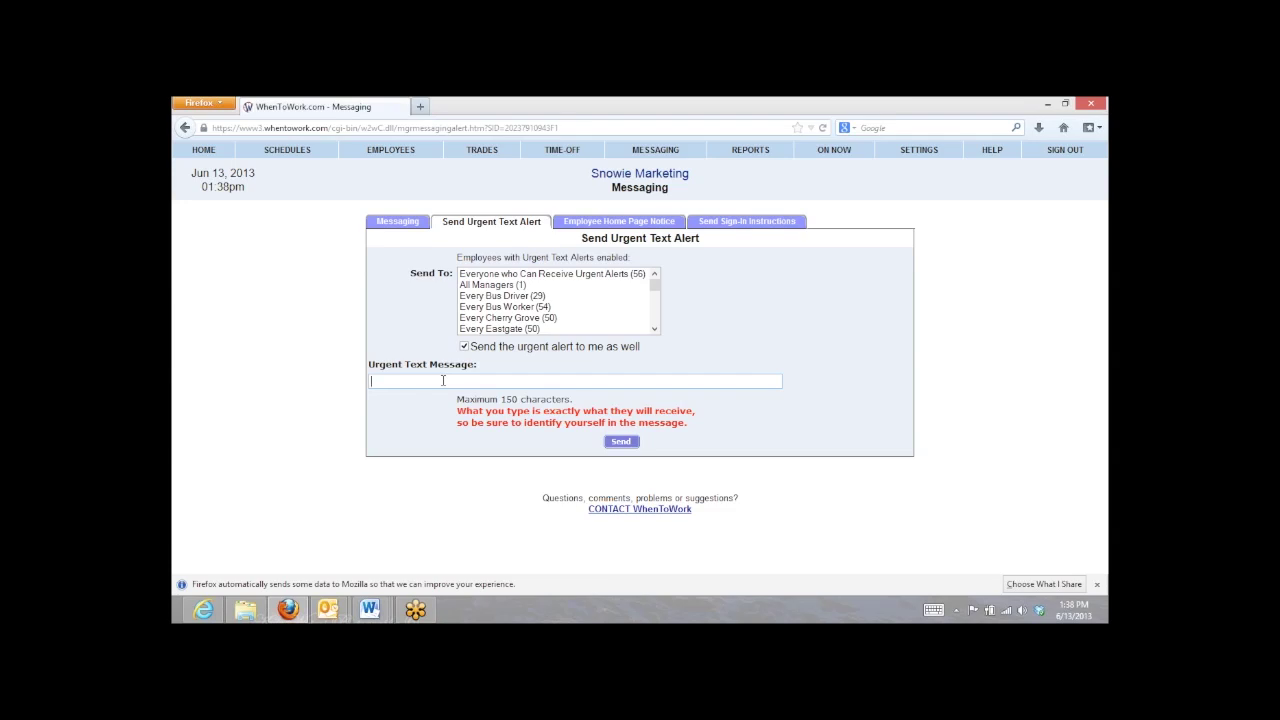
{"action": "left_click", "coordinate": [442, 380]}
{"action": "left_click", "coordinate": [414, 610]}
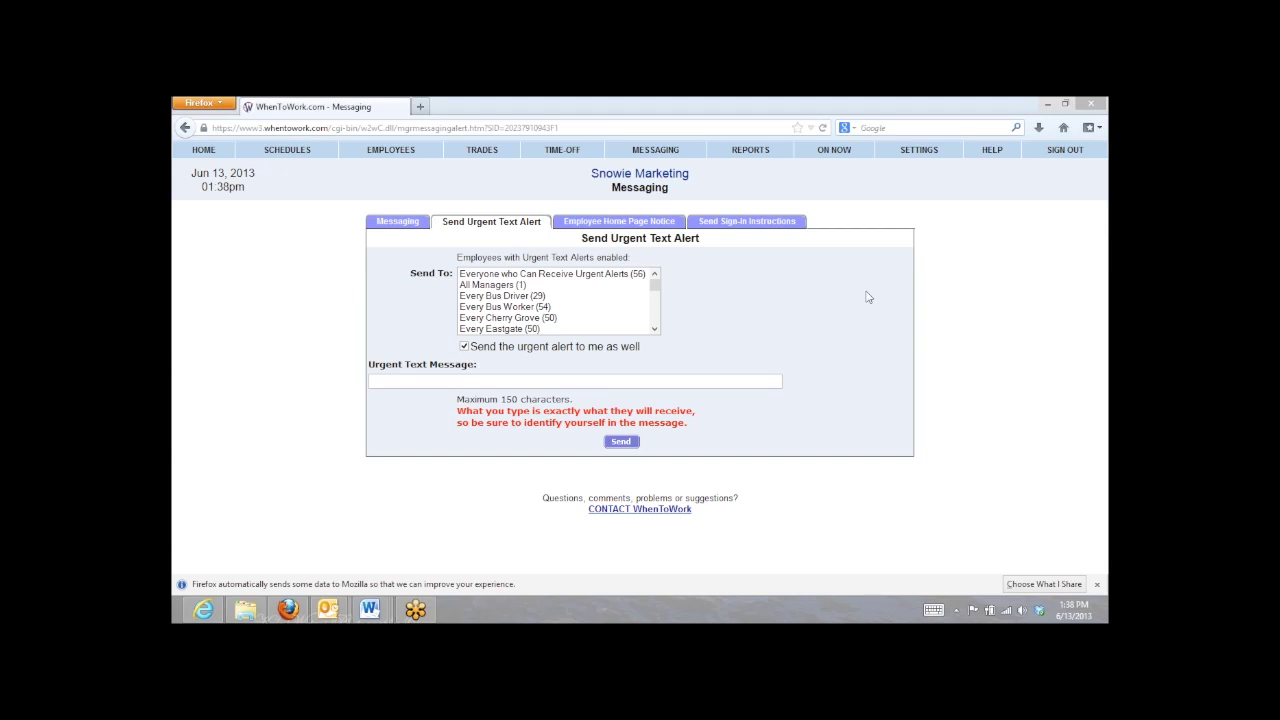
- Open the form for a new text message notification address for the Extra Help employee
{"action": "mouse_move", "coordinate": [751, 149]}
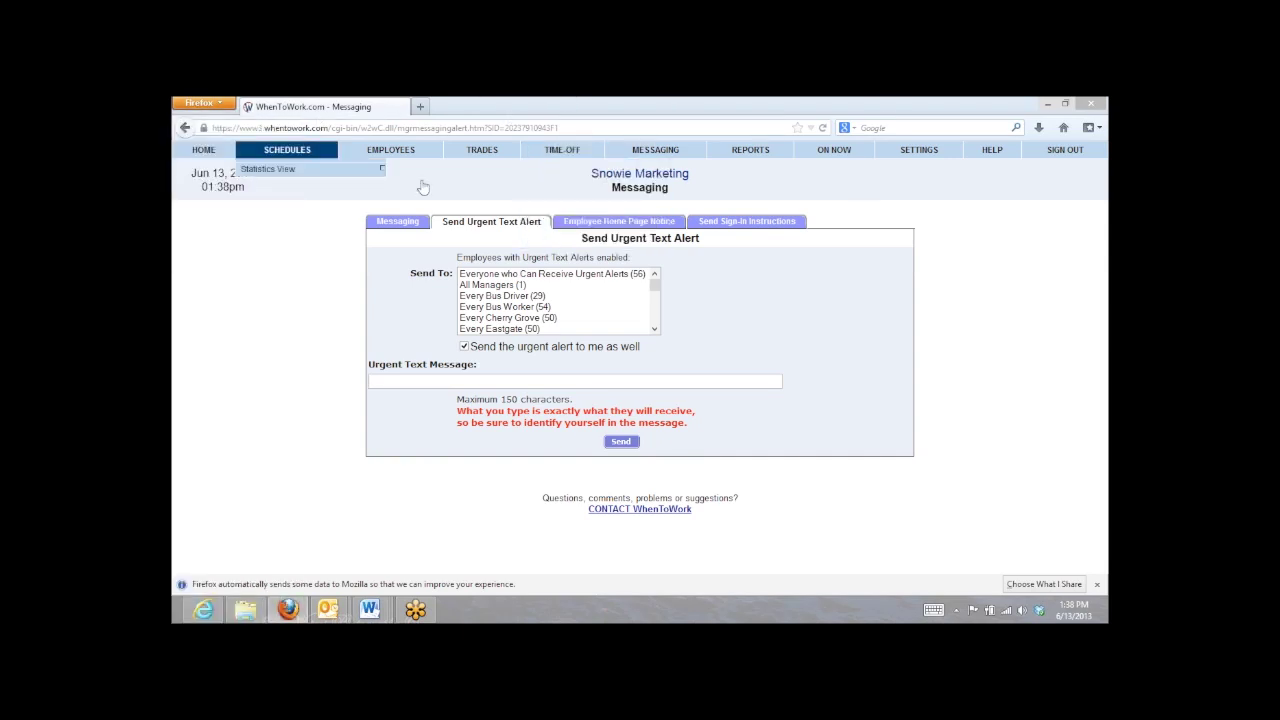
{"action": "left_click", "coordinate": [390, 150]}
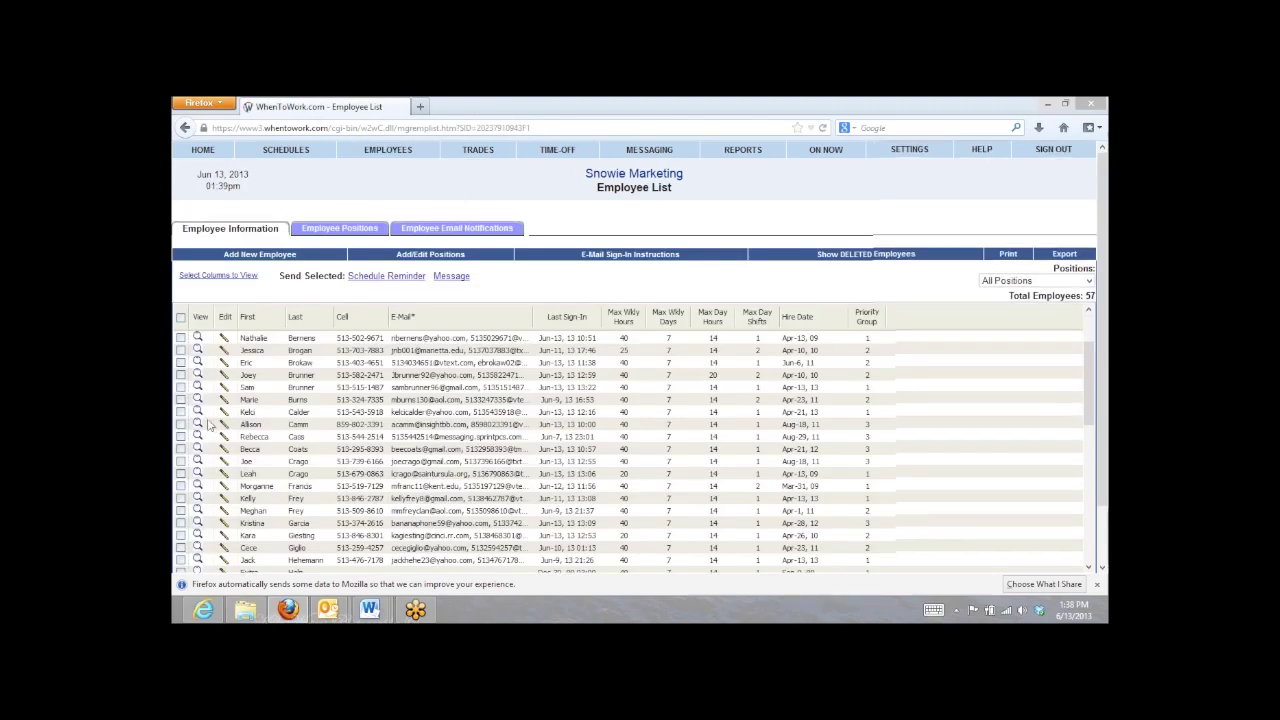
{"action": "scroll", "coordinate": [210, 425], "scroll_direction": "down", "scroll_amount": 3}
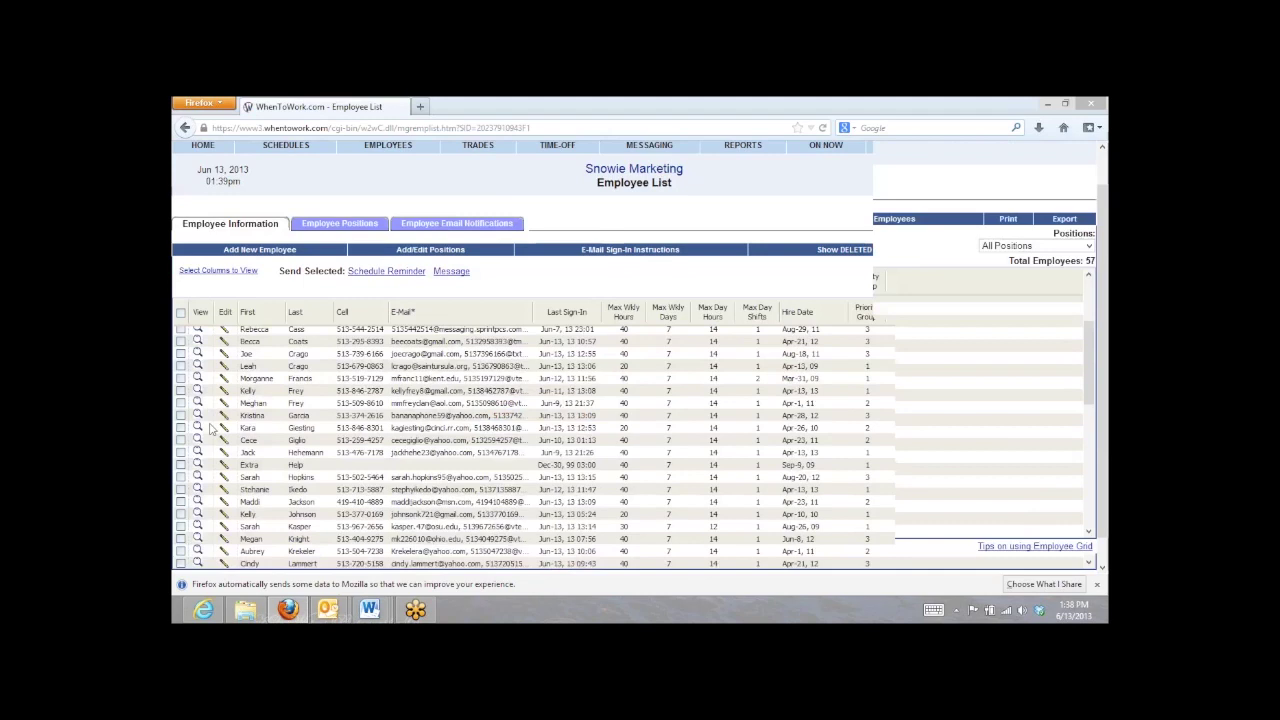
{"action": "left_click", "coordinate": [224, 465]}
{"action": "left_click", "coordinate": [284, 411]}
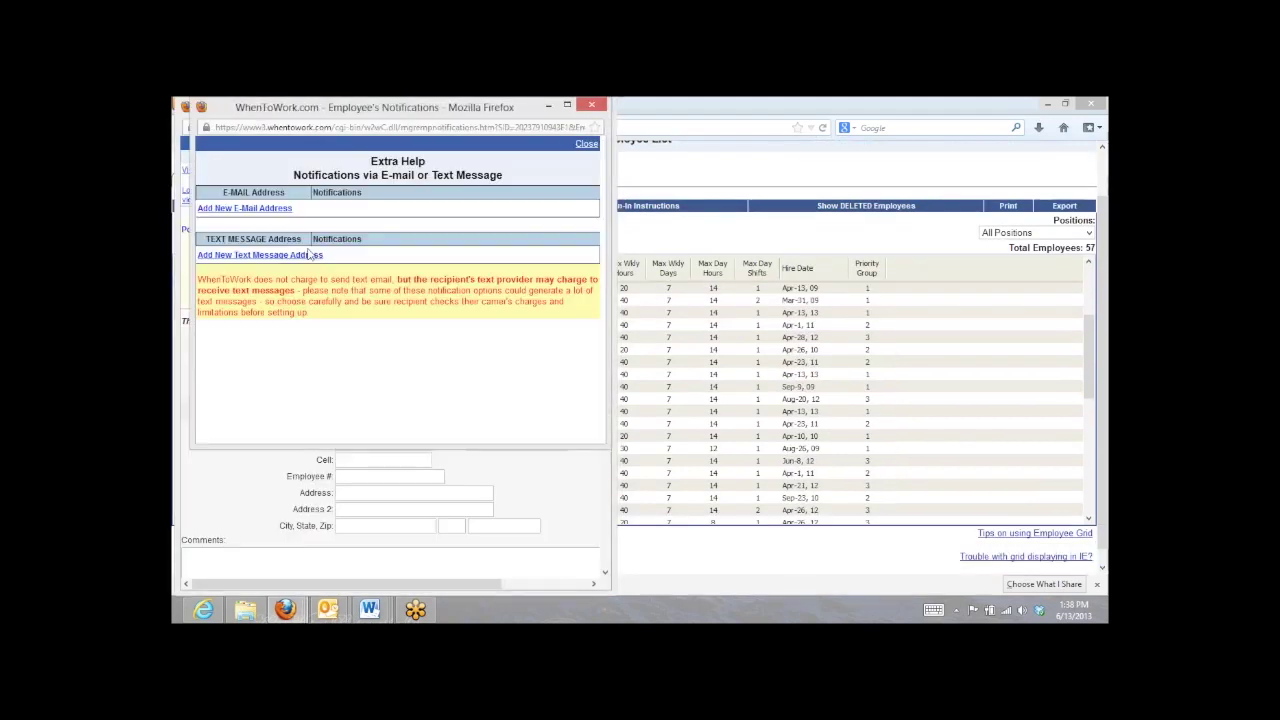
{"action": "left_click", "coordinate": [249, 256]}
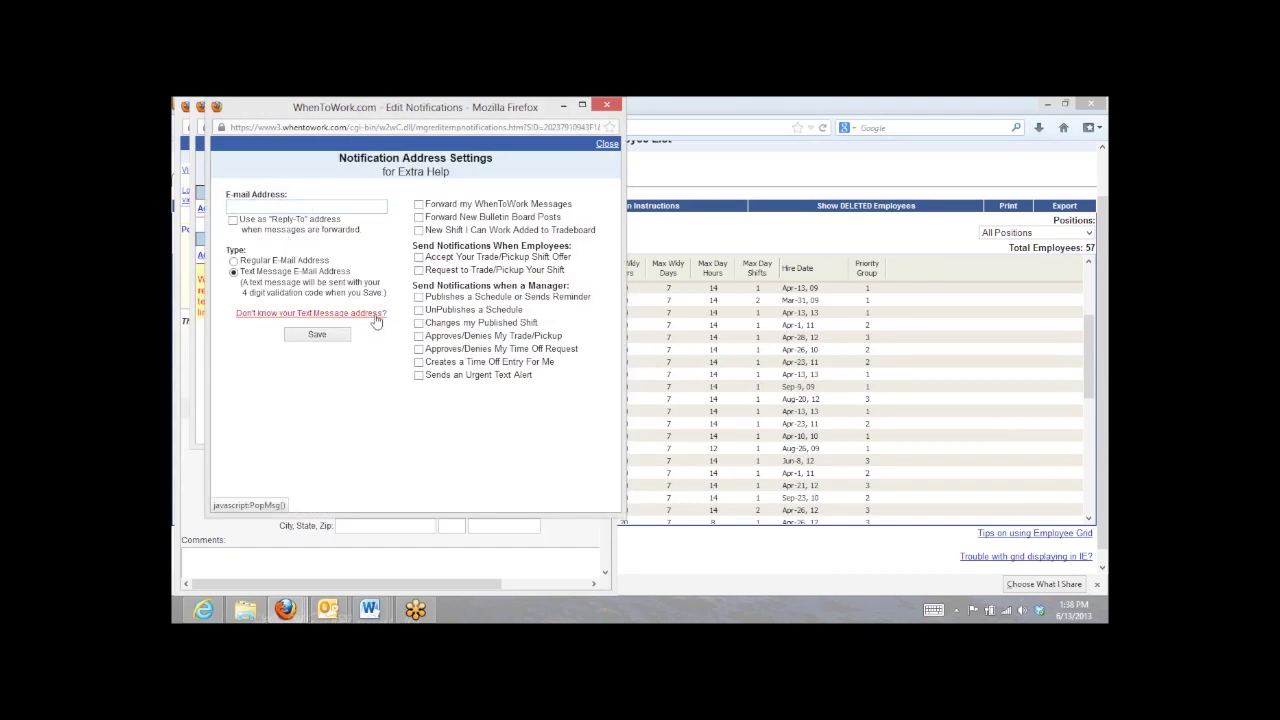
- Look through the help list of carriers' text message e-mail address formats down to Verizon Wireless, and close it
{"action": "left_click", "coordinate": [374, 314]}
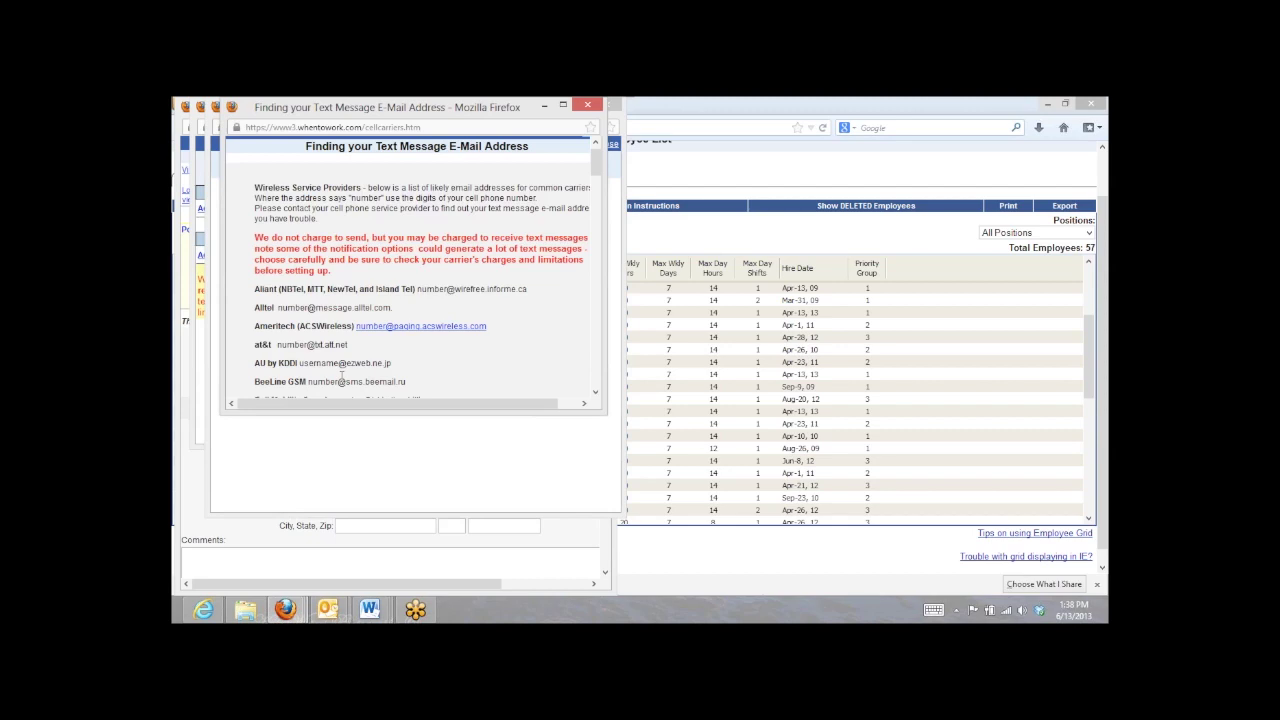
{"action": "scroll", "coordinate": [343, 368], "scroll_direction": "down", "scroll_amount": 5}
{"action": "scroll", "coordinate": [343, 368], "scroll_direction": "down", "scroll_amount": 3}
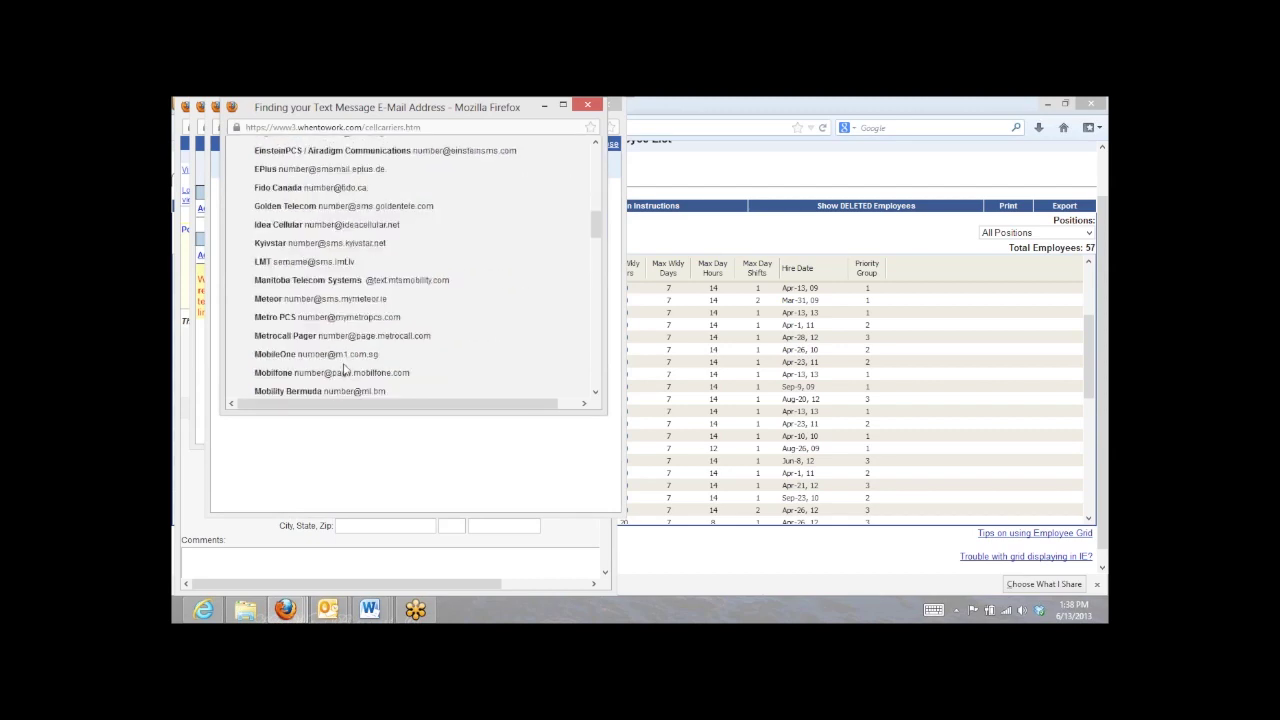
{"action": "scroll", "coordinate": [343, 368], "scroll_direction": "down", "scroll_amount": 3}
{"action": "scroll", "coordinate": [343, 368], "scroll_direction": "down", "scroll_amount": 12}
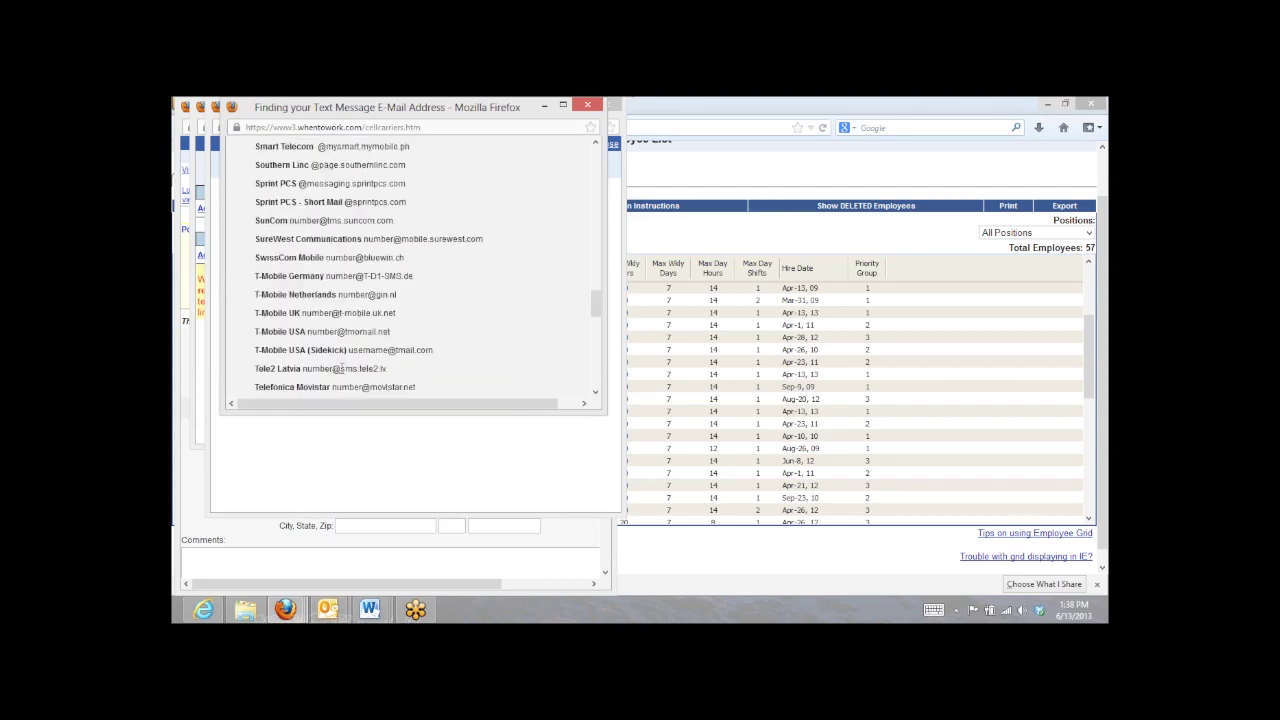
{"action": "scroll", "coordinate": [343, 368], "scroll_direction": "down", "scroll_amount": 2}
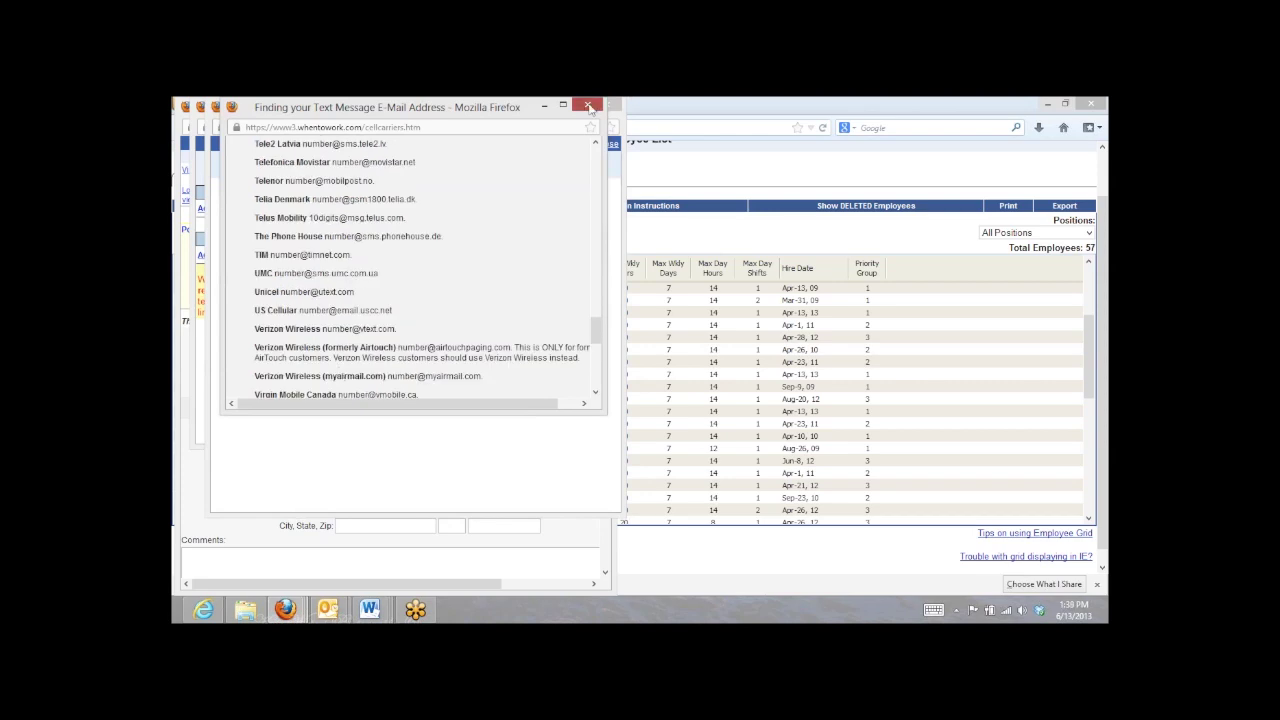
{"action": "left_click", "coordinate": [589, 106]}
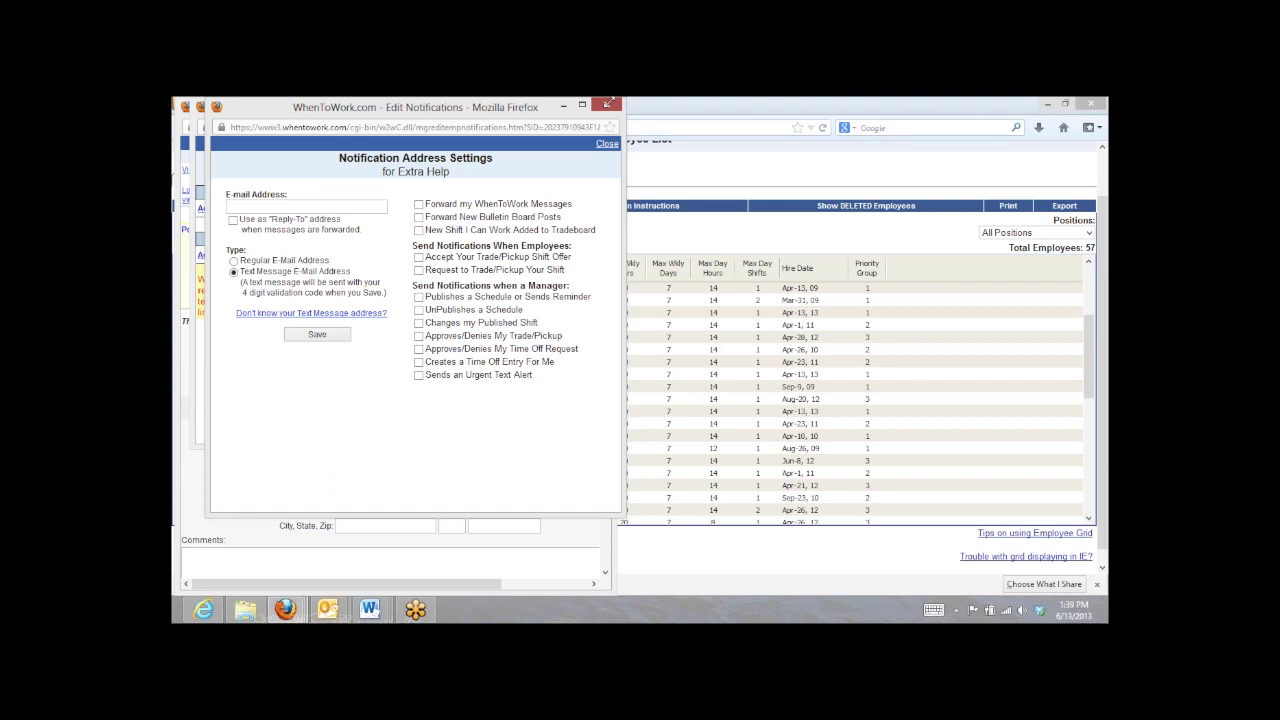
- Close Extra Help's notification settings and record without saving, and look through the rest of the Employee List
{"action": "left_click", "coordinate": [606, 104]}
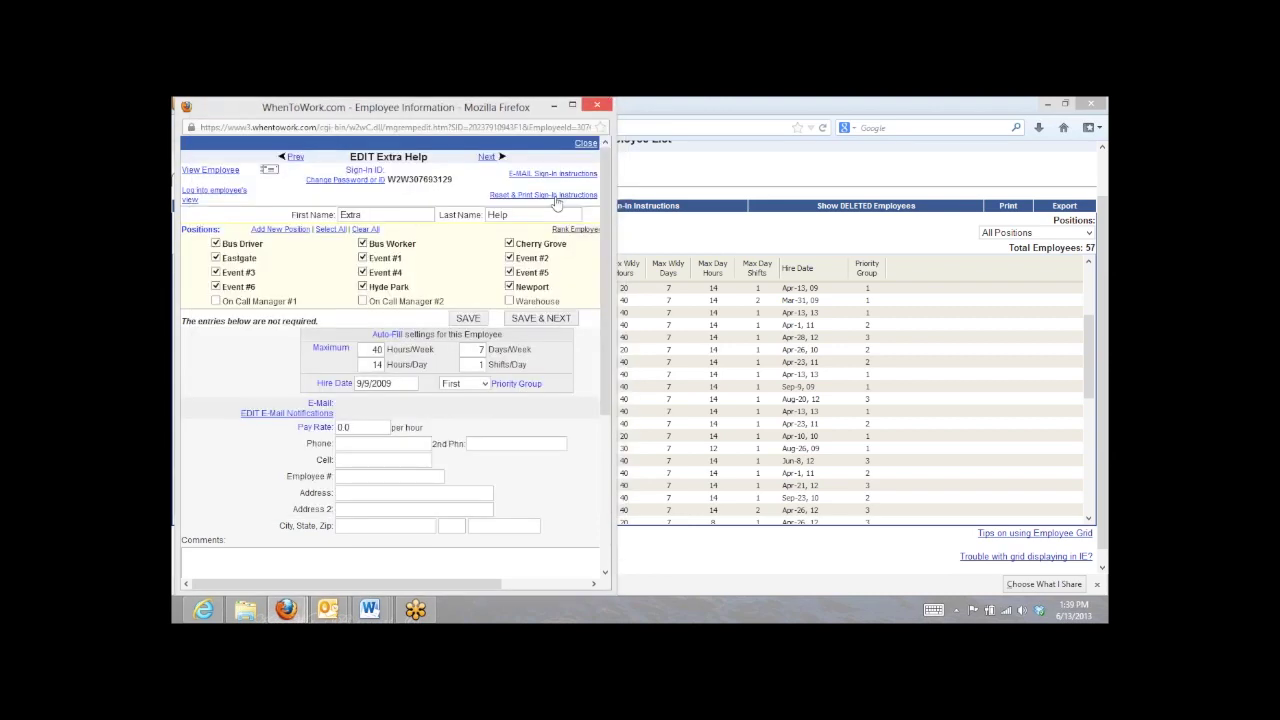
{"action": "key", "text": "ctrl+w"}
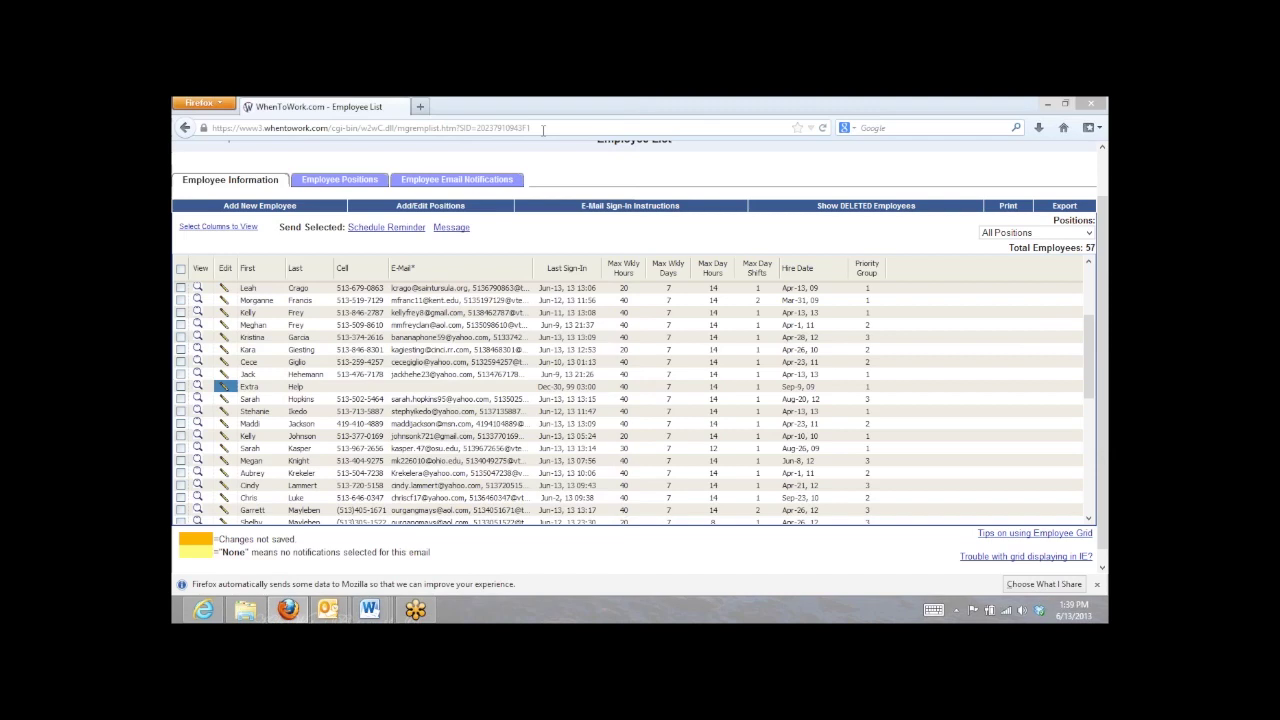
{"action": "scroll", "coordinate": [330, 355], "scroll_direction": "down", "scroll_amount": 3}
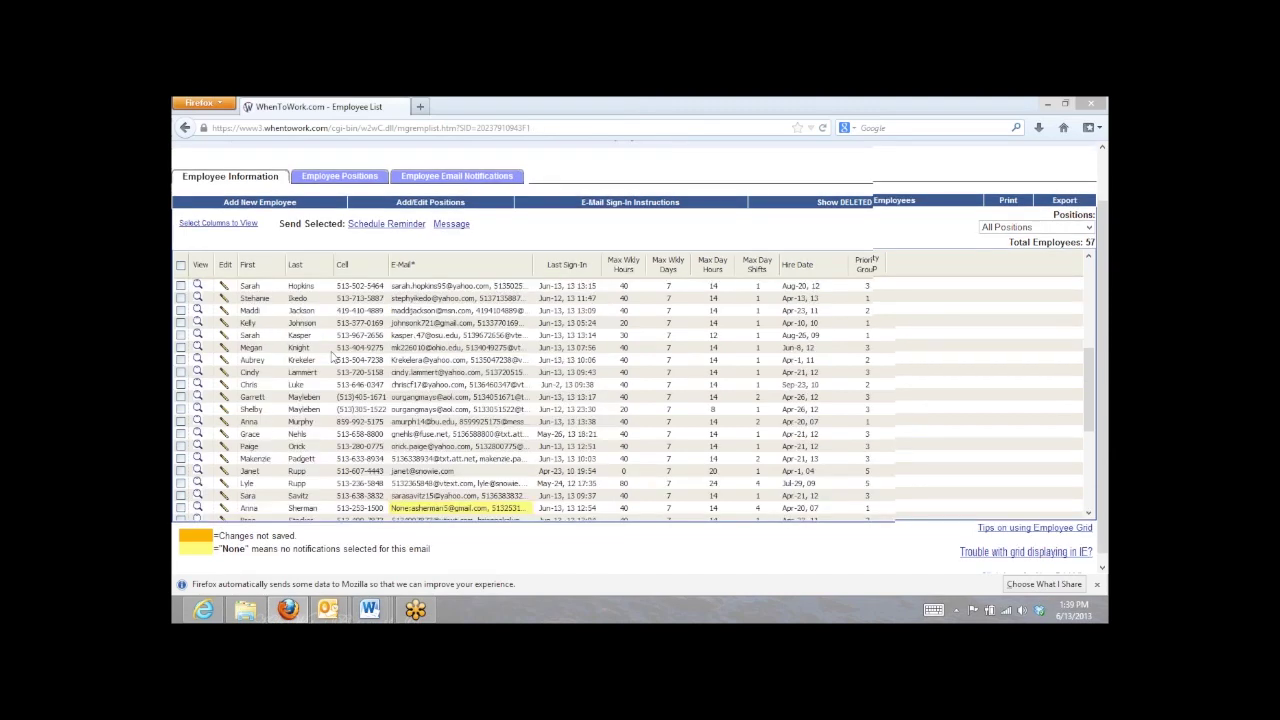
{"action": "scroll", "coordinate": [330, 355], "scroll_direction": "down", "scroll_amount": 2}
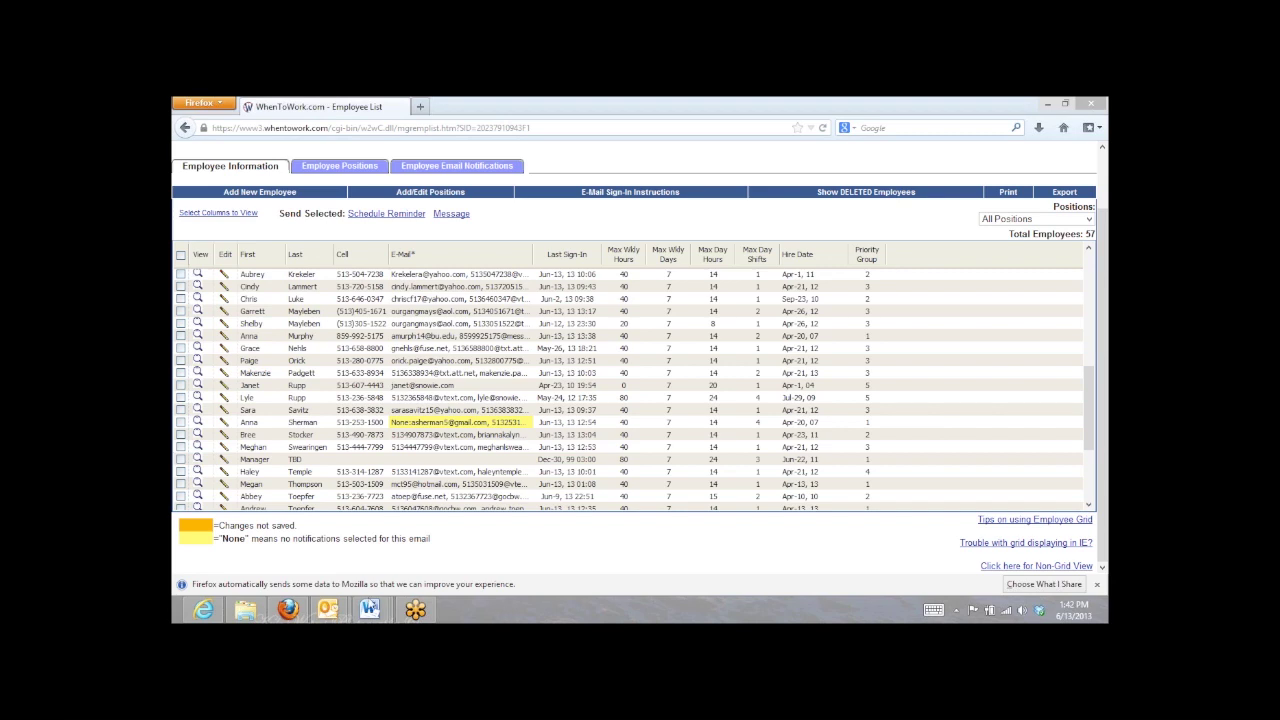
- Switch to the Summary of interview process document in Word and review its outline from recruiting to managing employees
{"action": "left_click", "coordinate": [370, 606]}
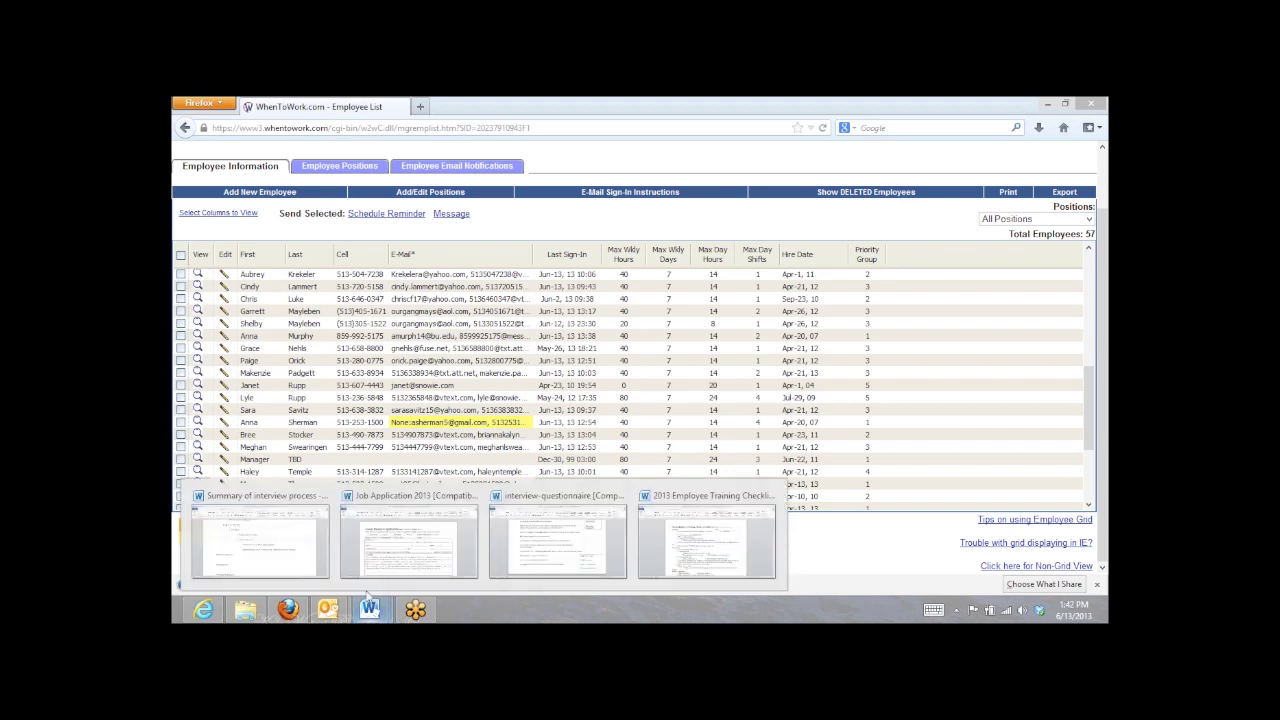
{"action": "left_click", "coordinate": [260, 540]}
{"action": "scroll", "coordinate": [550, 340], "scroll_direction": "up", "scroll_amount": 5}
{"action": "scroll", "coordinate": [540, 350], "scroll_direction": "down", "scroll_amount": 3}
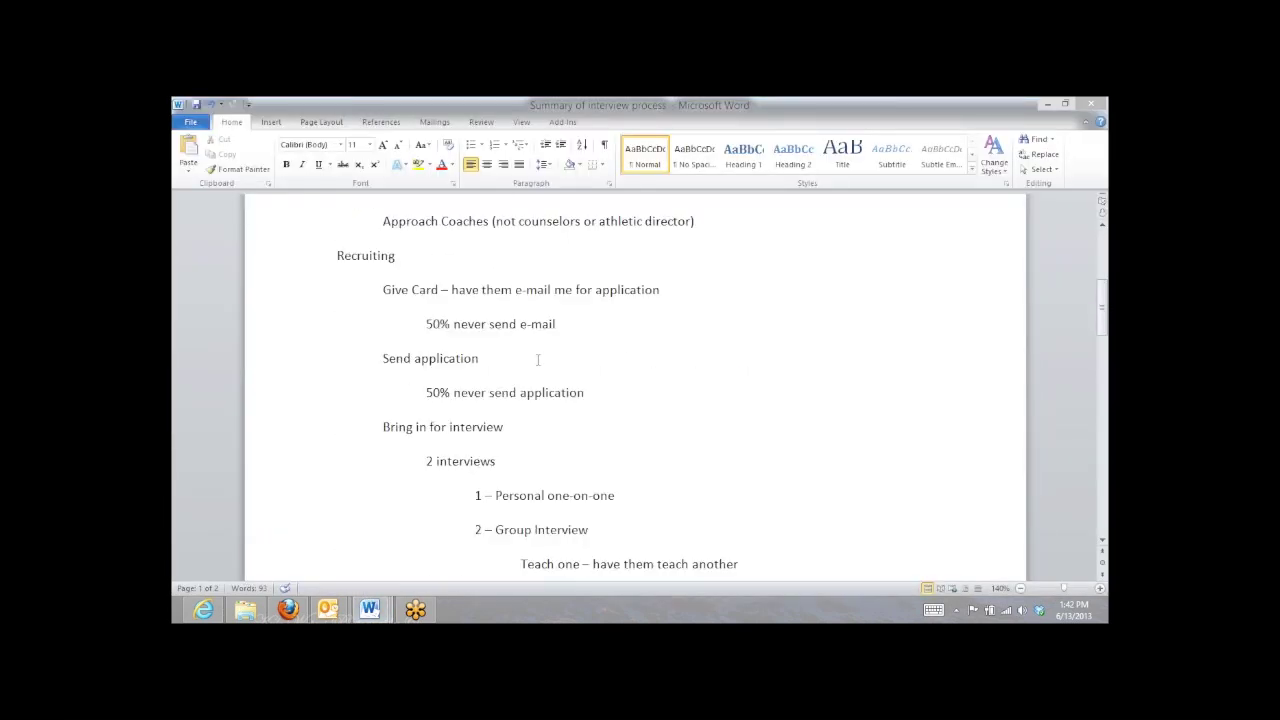
{"action": "scroll", "coordinate": [530, 355], "scroll_direction": "down", "scroll_amount": 6}
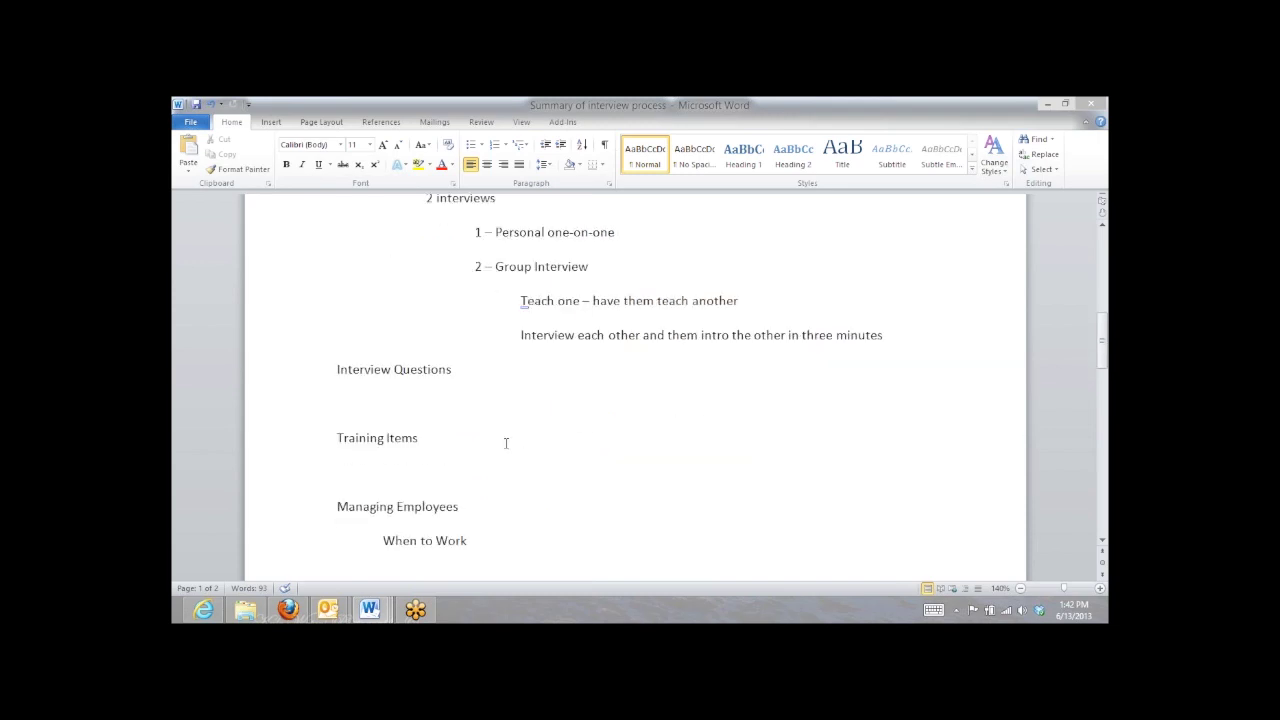
- Switch to the Job Application 2013 document and review its personal, availability and scheduling sections
{"action": "left_click", "coordinate": [370, 606]}
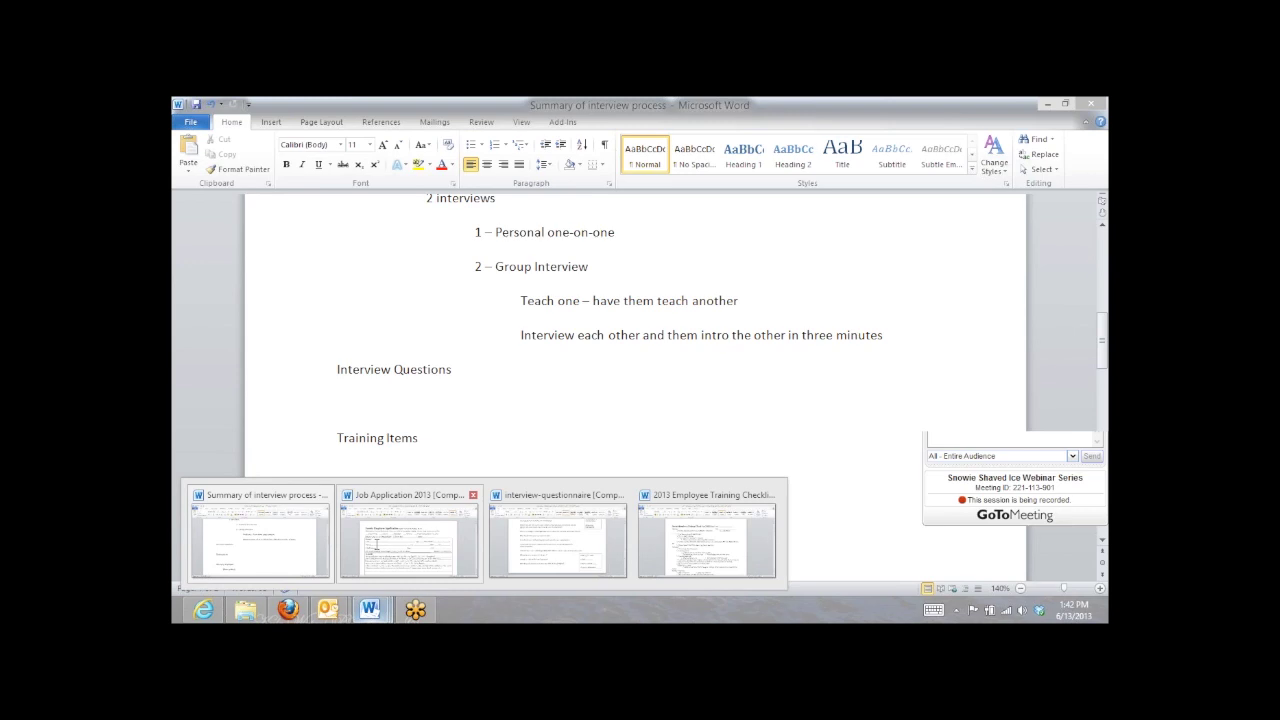
{"action": "left_click", "coordinate": [409, 540]}
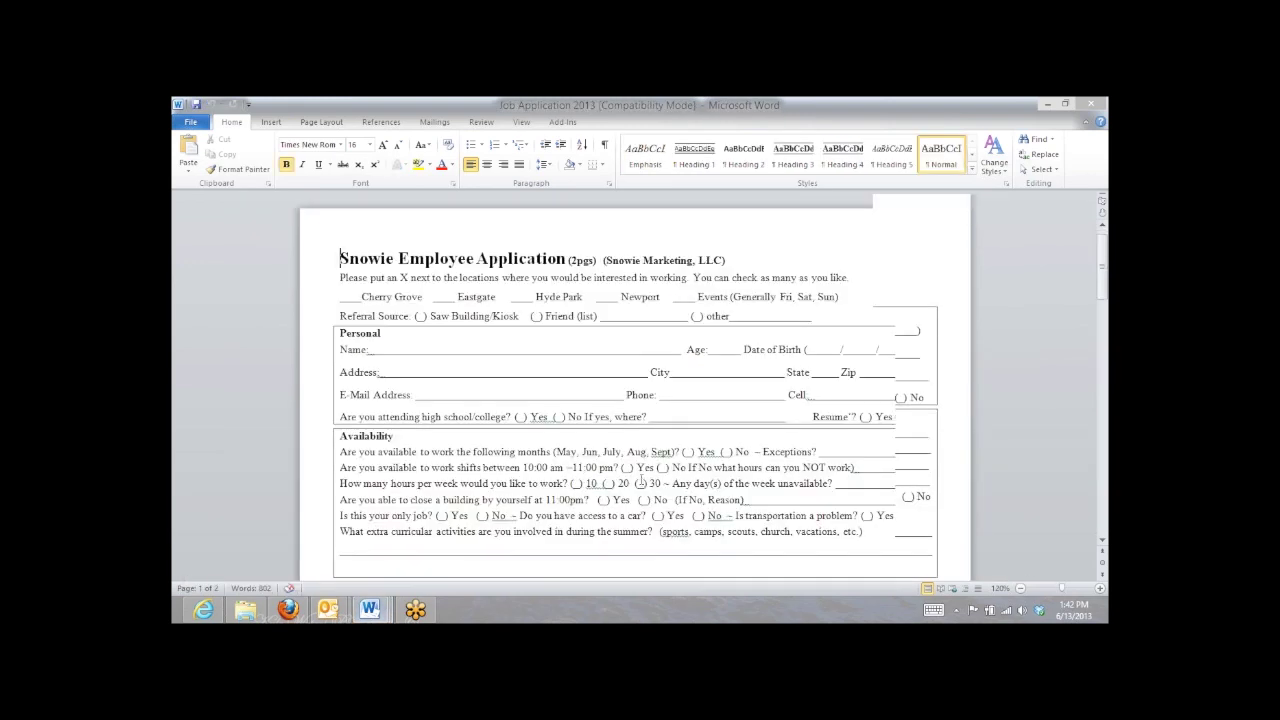
{"action": "scroll", "coordinate": [641, 481], "scroll_direction": "down", "scroll_amount": 3}
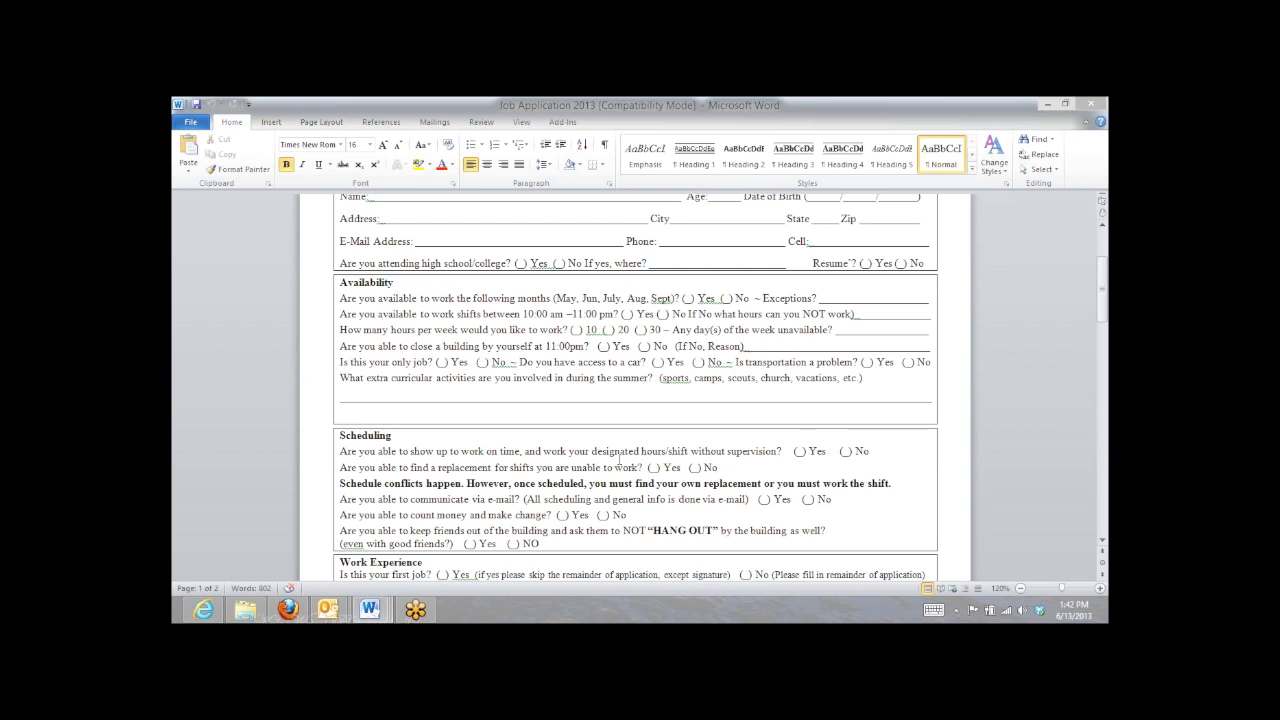
- Switch to the interview-questionnaire document and show its opening applicant questions at 110% zoom
{"action": "mouse_move", "coordinate": [369, 609]}
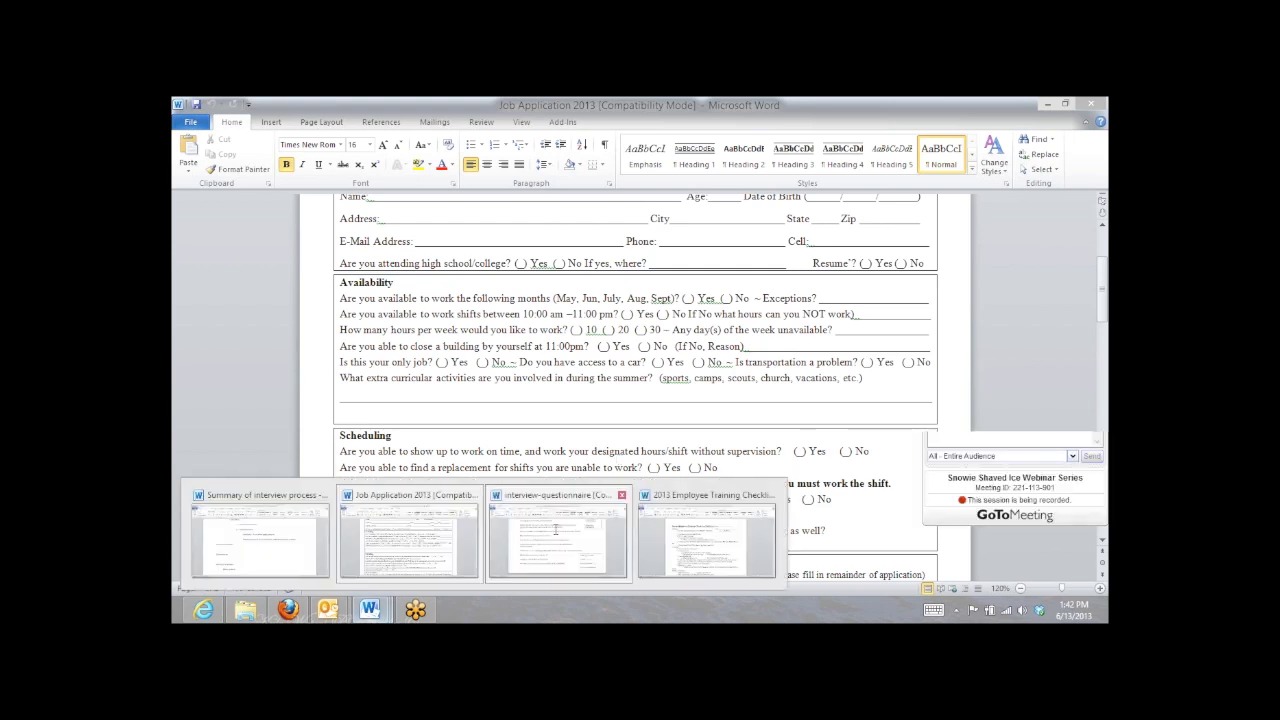
{"action": "left_click", "coordinate": [556, 530]}
{"action": "scroll", "coordinate": [633, 478], "scroll_direction": "up", "scroll_amount": 7}
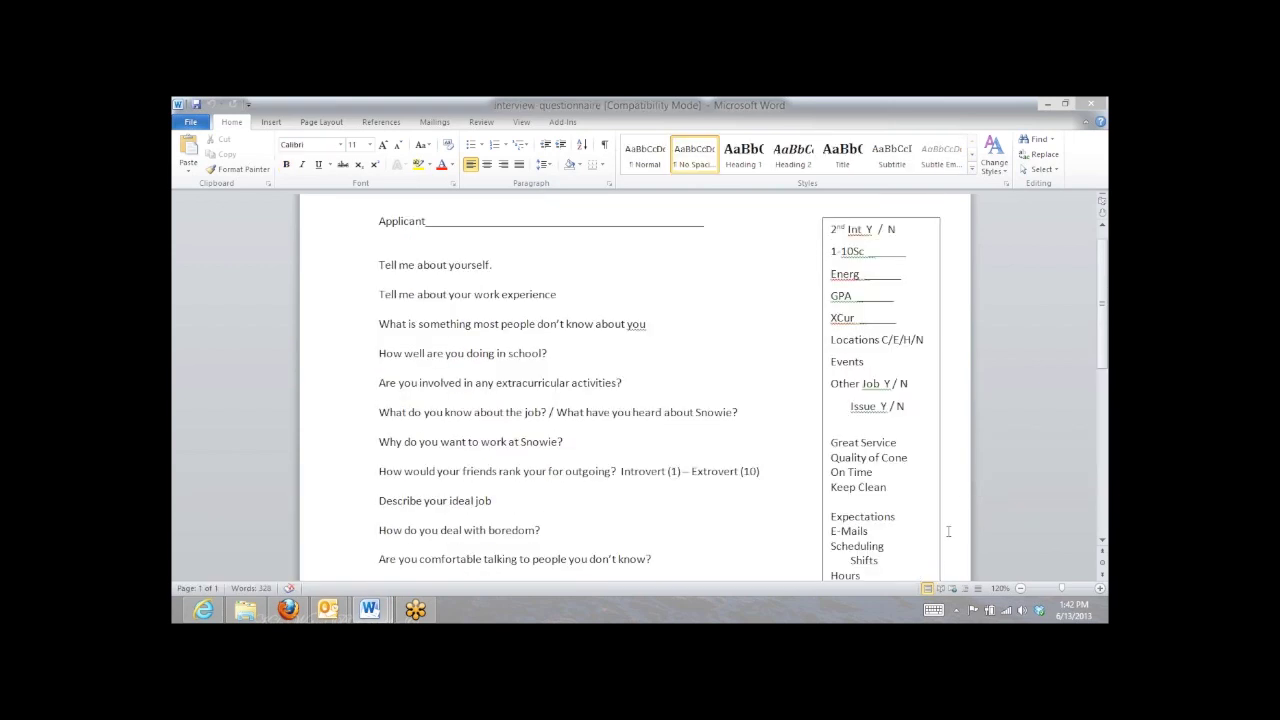
{"action": "left_click", "coordinate": [1100, 589]}
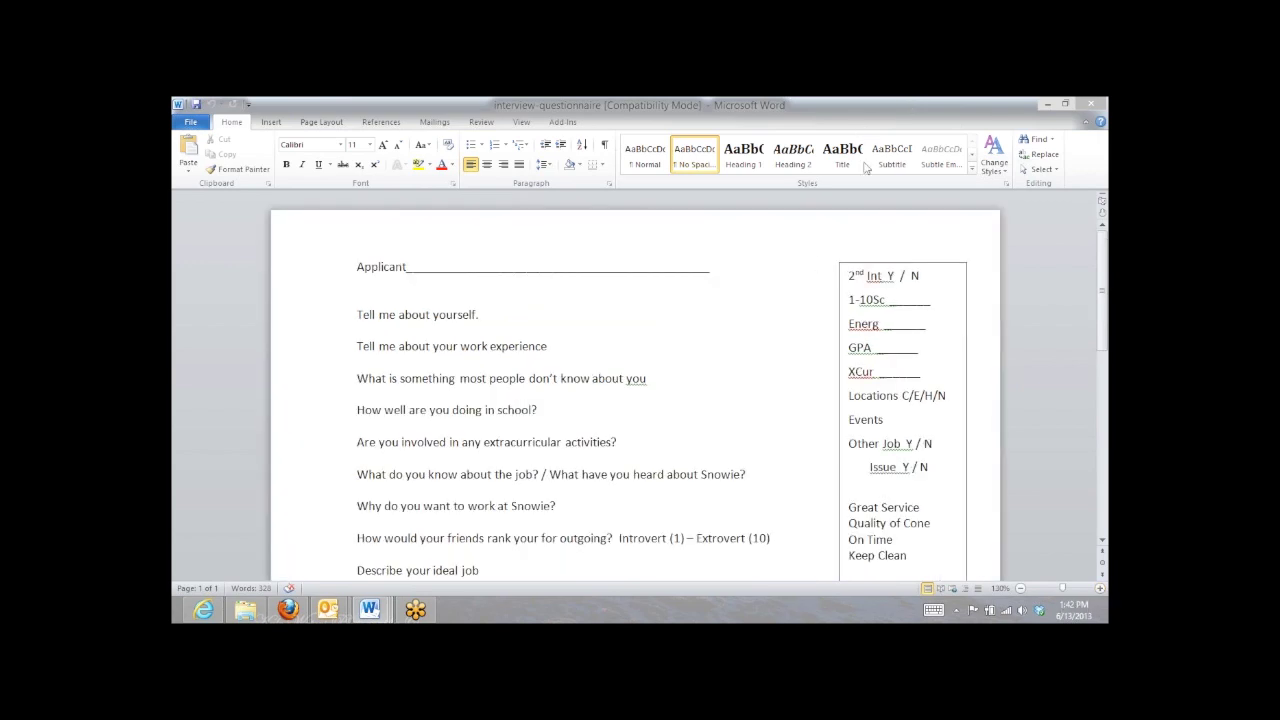
{"action": "left_click", "coordinate": [1020, 590]}
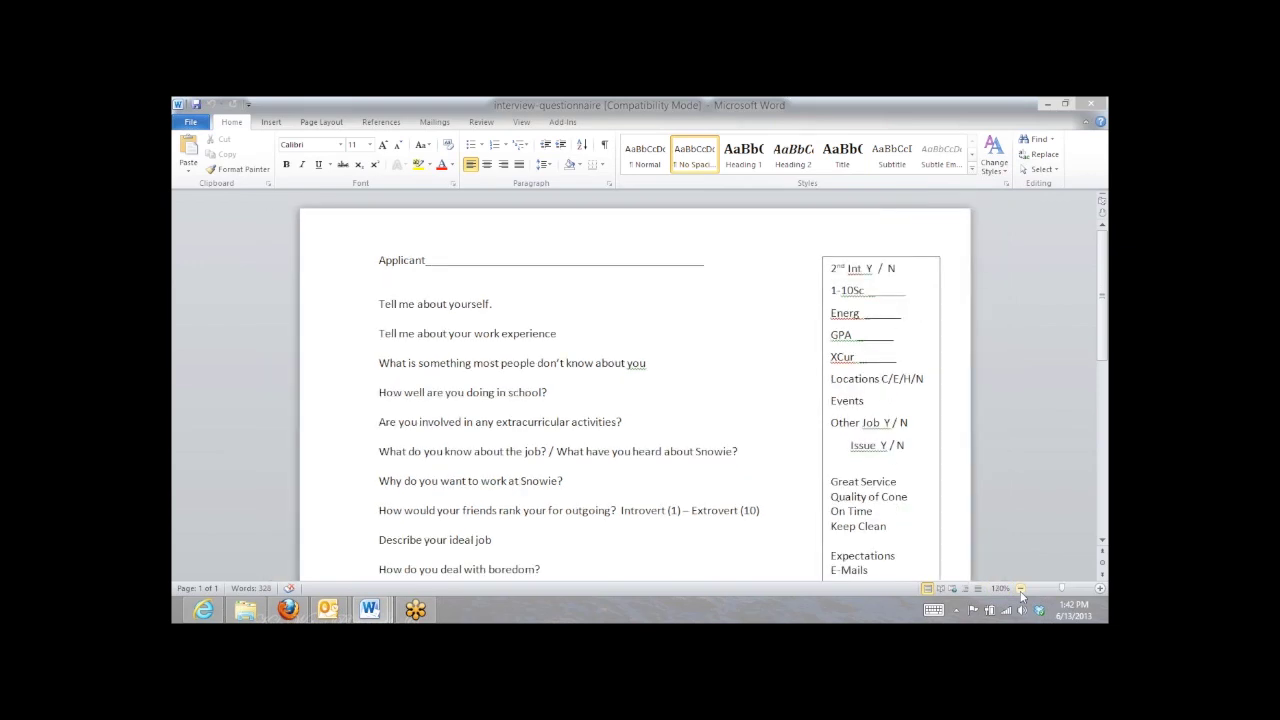
{"action": "left_click", "coordinate": [1020, 590]}
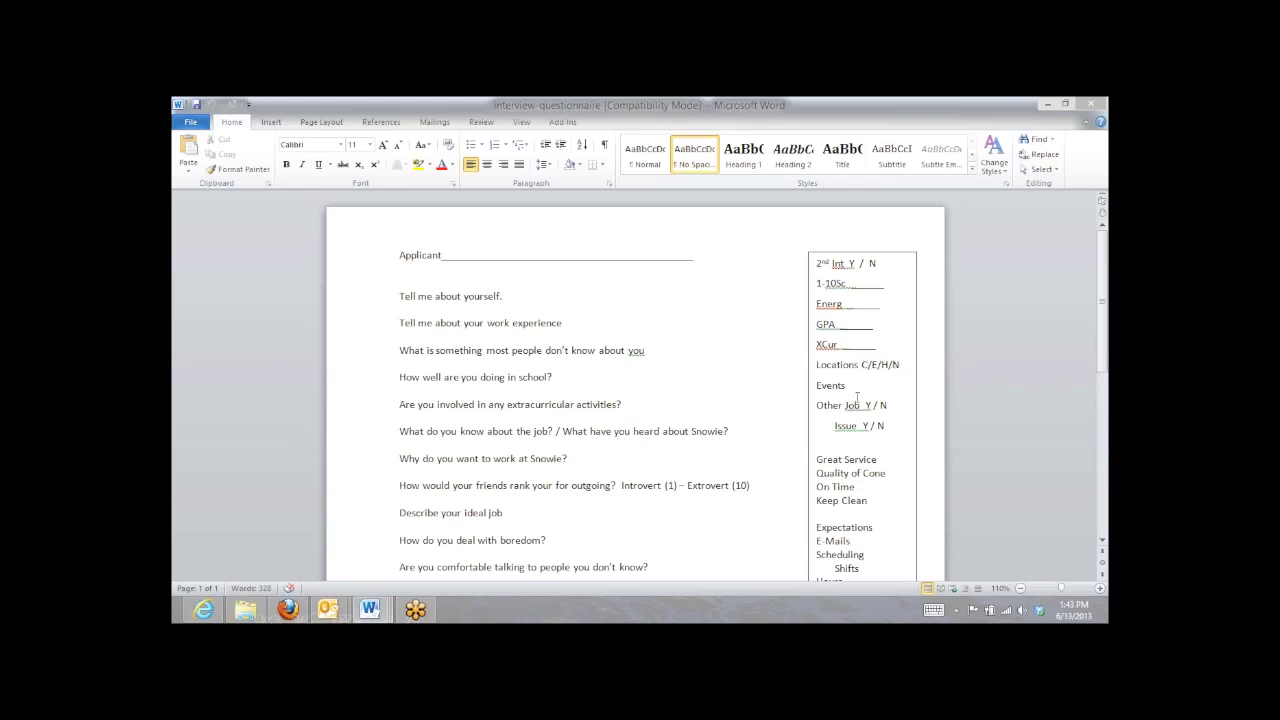
- Review the remaining interview questions and the boxed checklist of service, expectations and benefits down to the Interested item
{"action": "scroll", "coordinate": [857, 398], "scroll_direction": "down", "scroll_amount": 1}
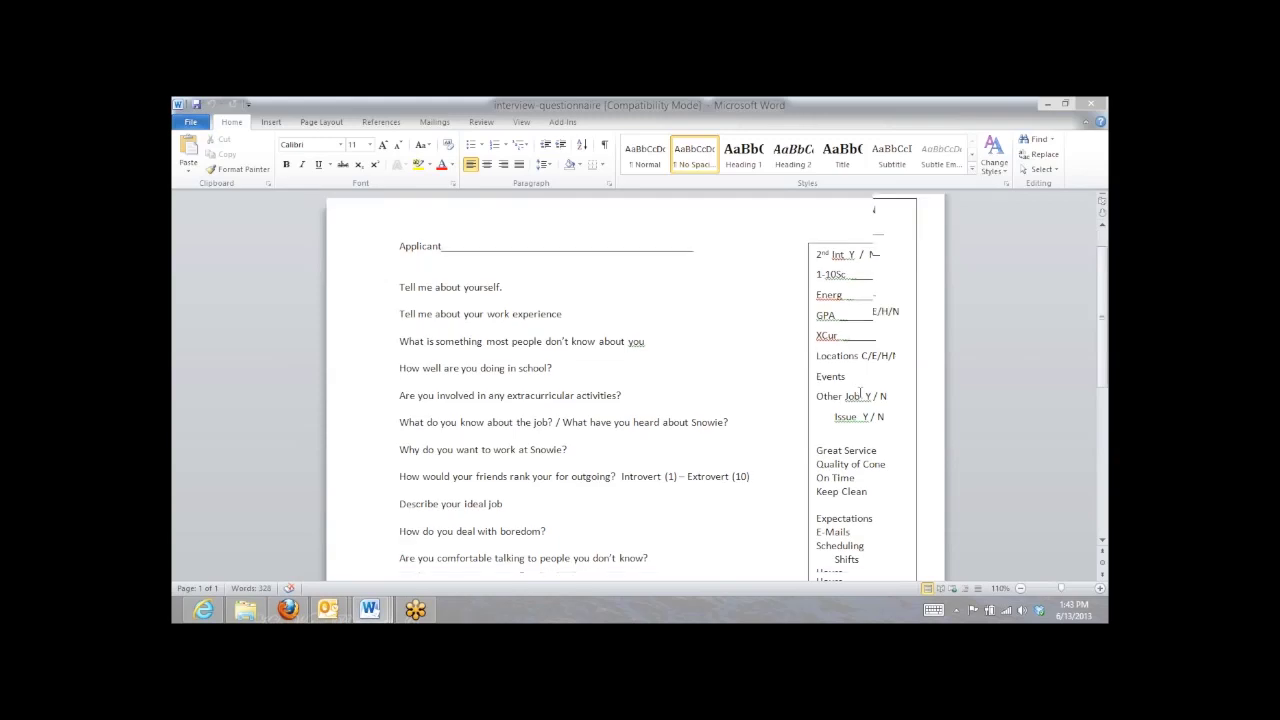
{"action": "scroll", "coordinate": [860, 393], "scroll_direction": "down", "scroll_amount": 3}
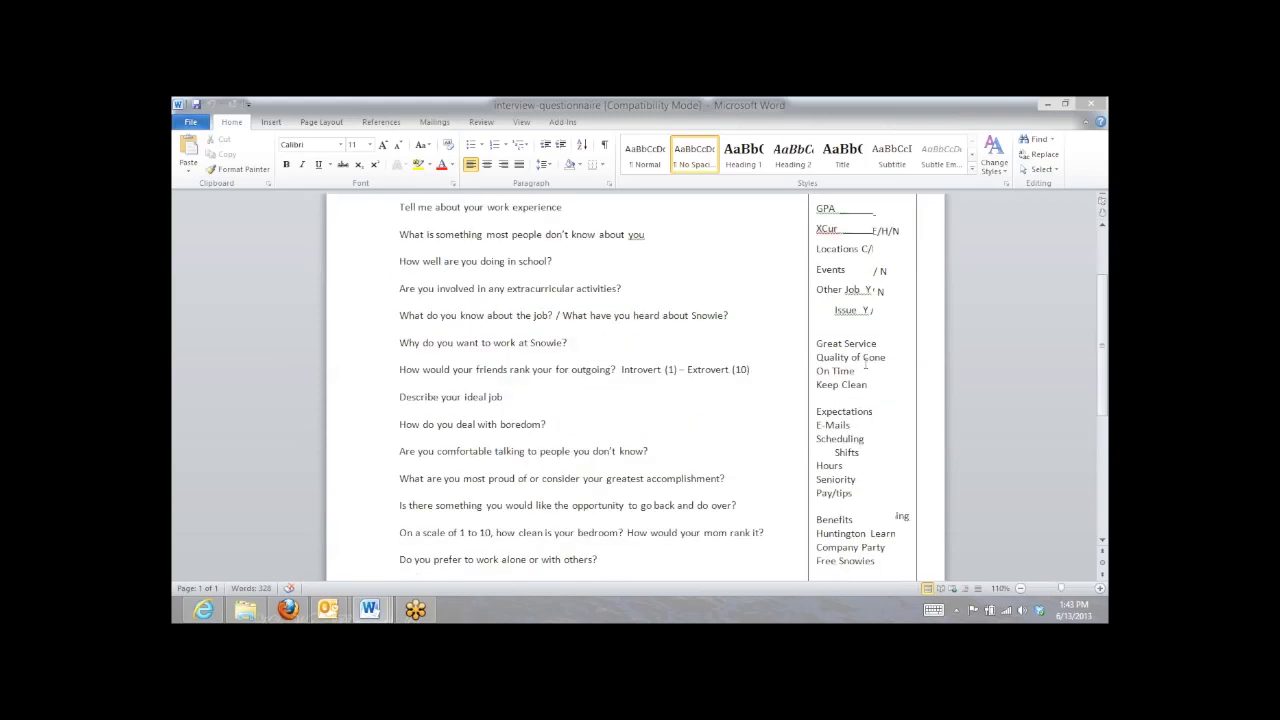
{"action": "scroll", "coordinate": [866, 365], "scroll_direction": "down", "scroll_amount": 2}
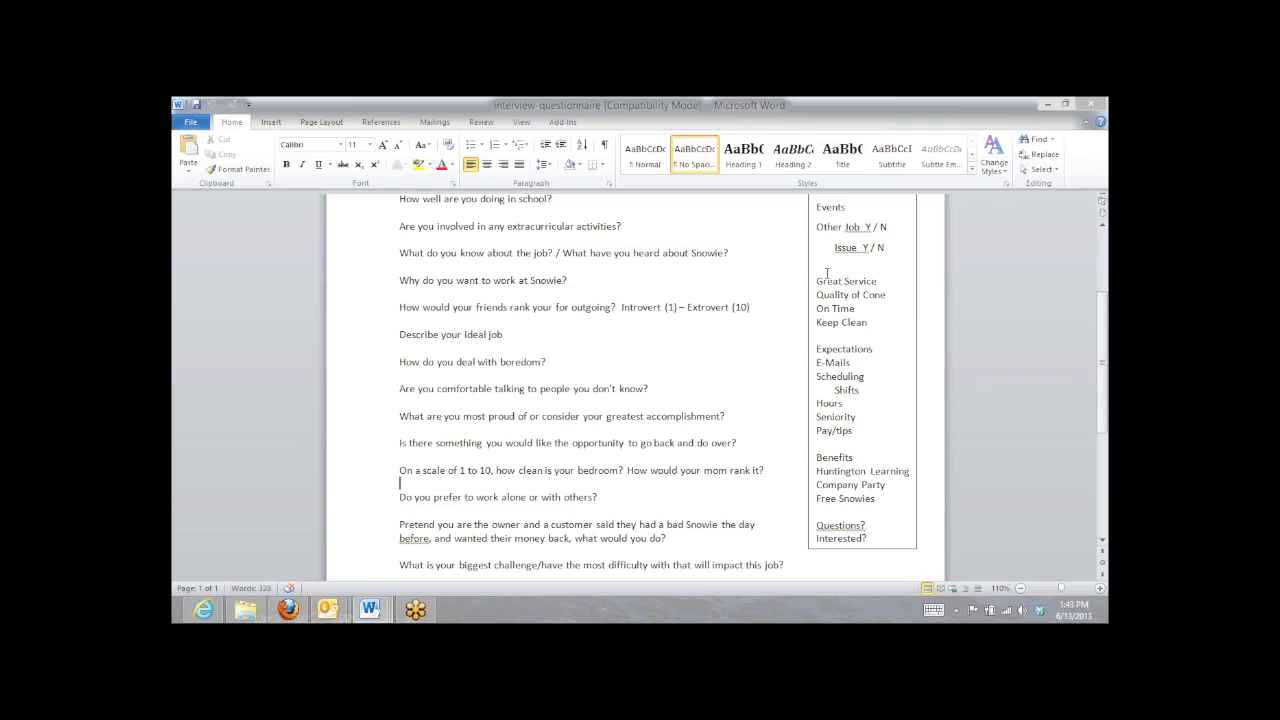
{"action": "scroll", "coordinate": [827, 273], "scroll_direction": "down", "scroll_amount": 1}
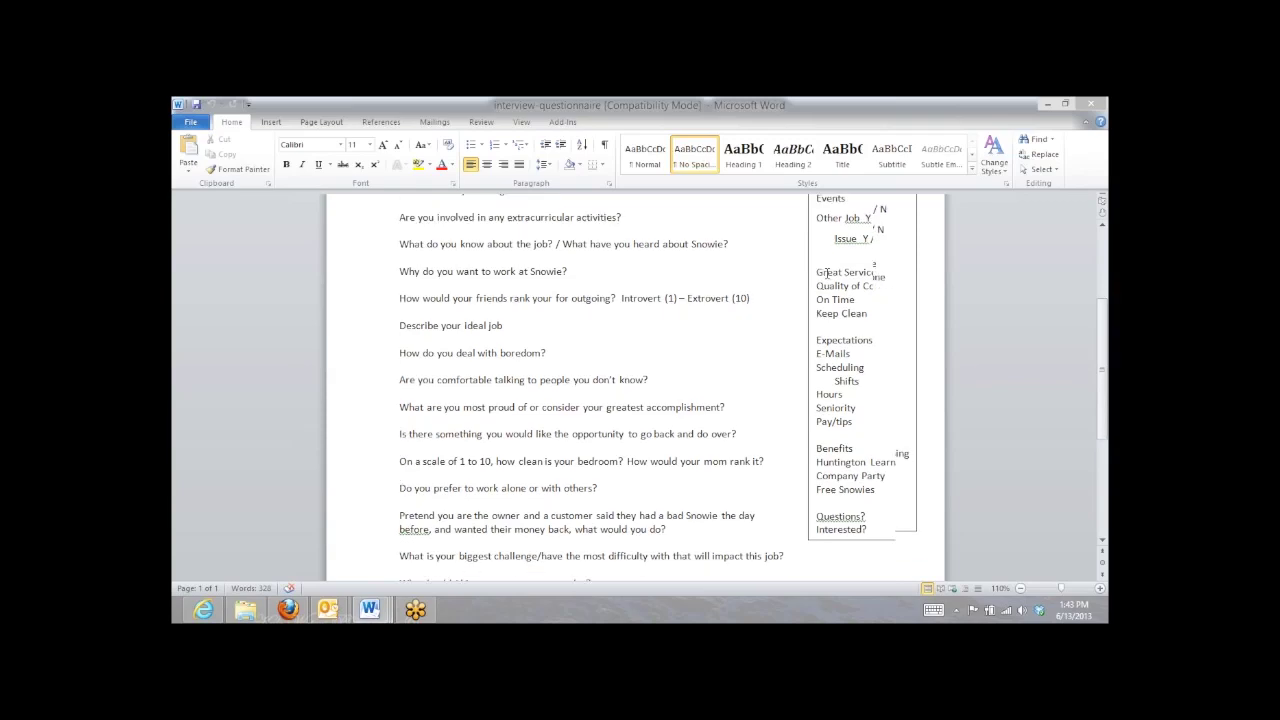